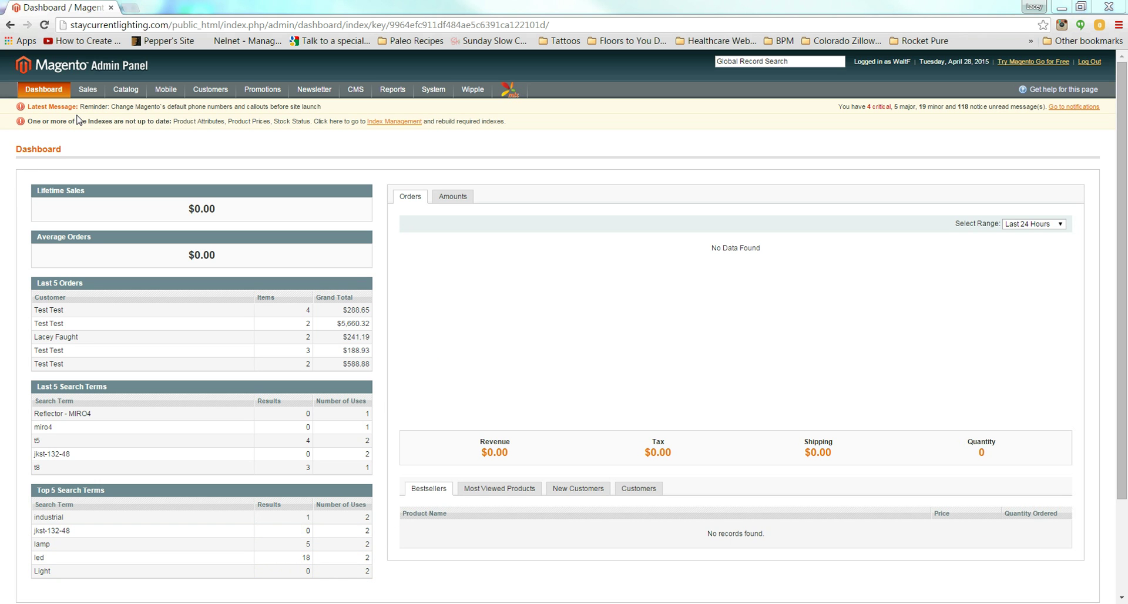
Step: Reveal the Catalog submenu from the top menu bar on the dashboard
mouse_move(108, 91)
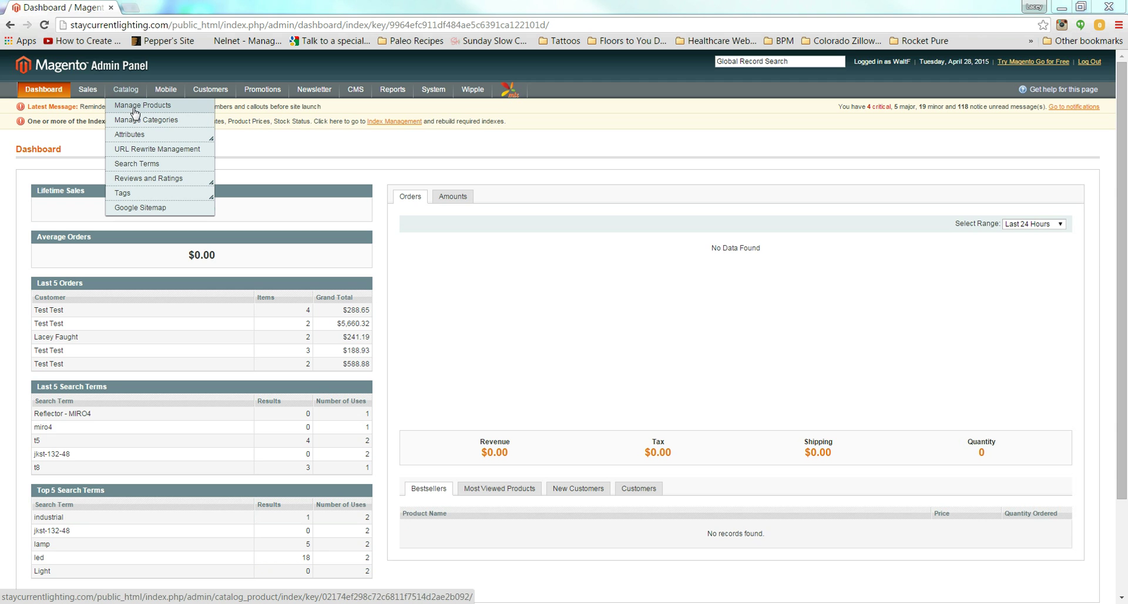
Step: Go to Catalog > Manage Products and open the 63.04 watt LED Flood Light for editing
left_click(135, 107)
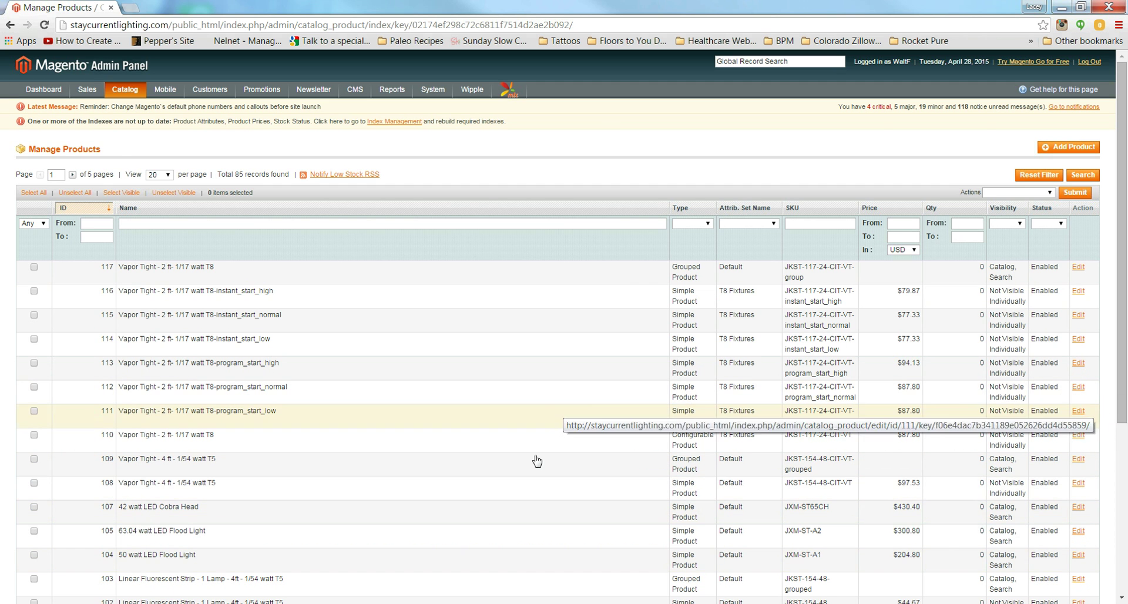
key("alt+Tab")
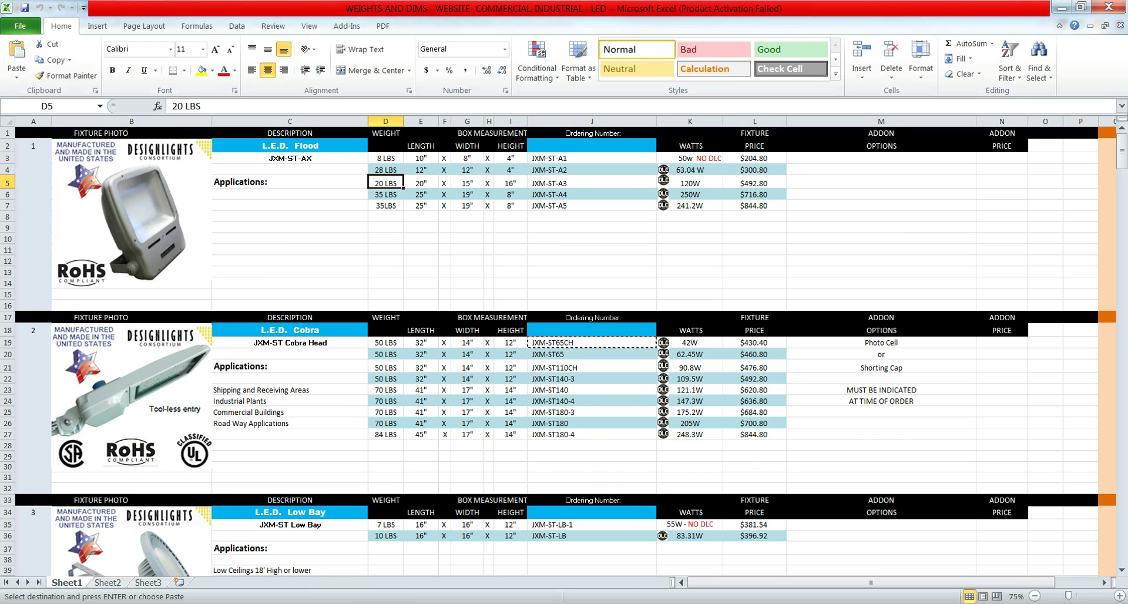
left_click(1061, 8)
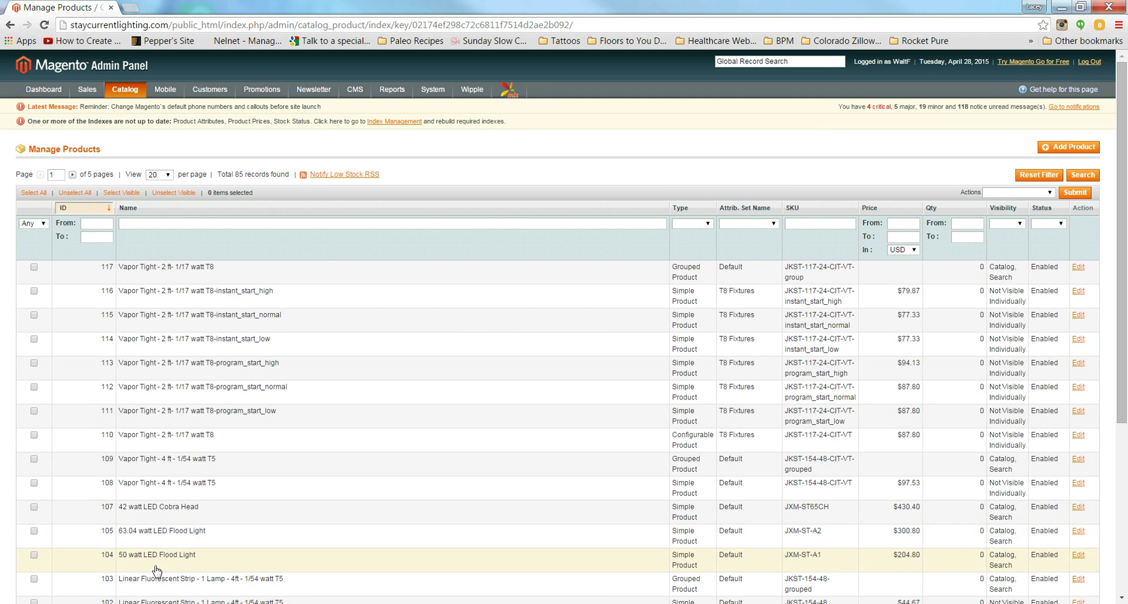
left_click(217, 541)
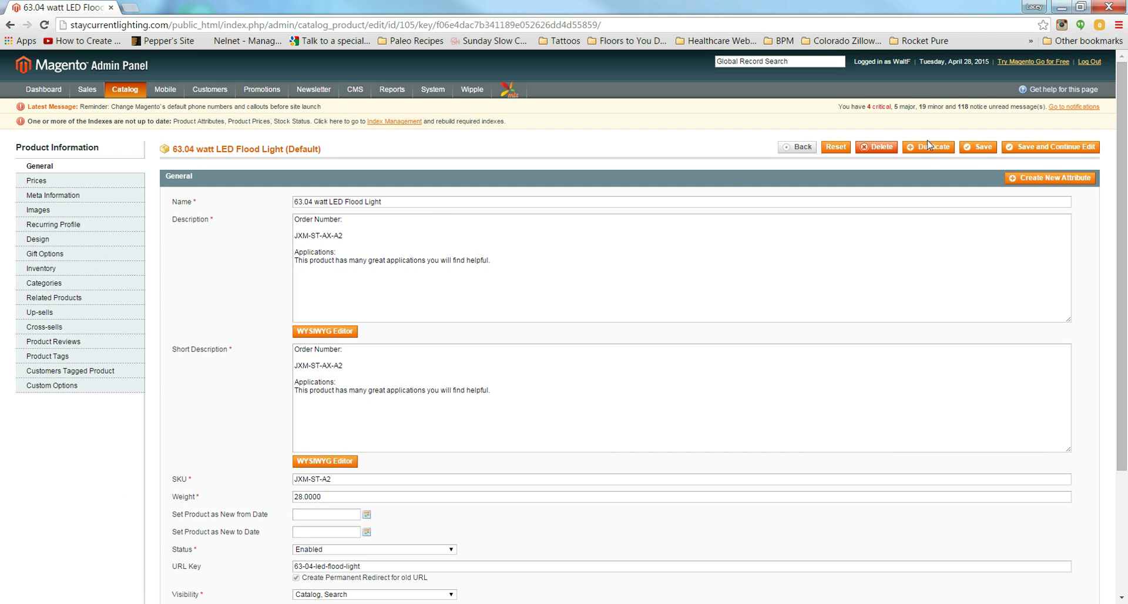
Step: Duplicate the 63.04 watt LED Flood Light into a new disabled product with an empty SKU
left_click(931, 152)
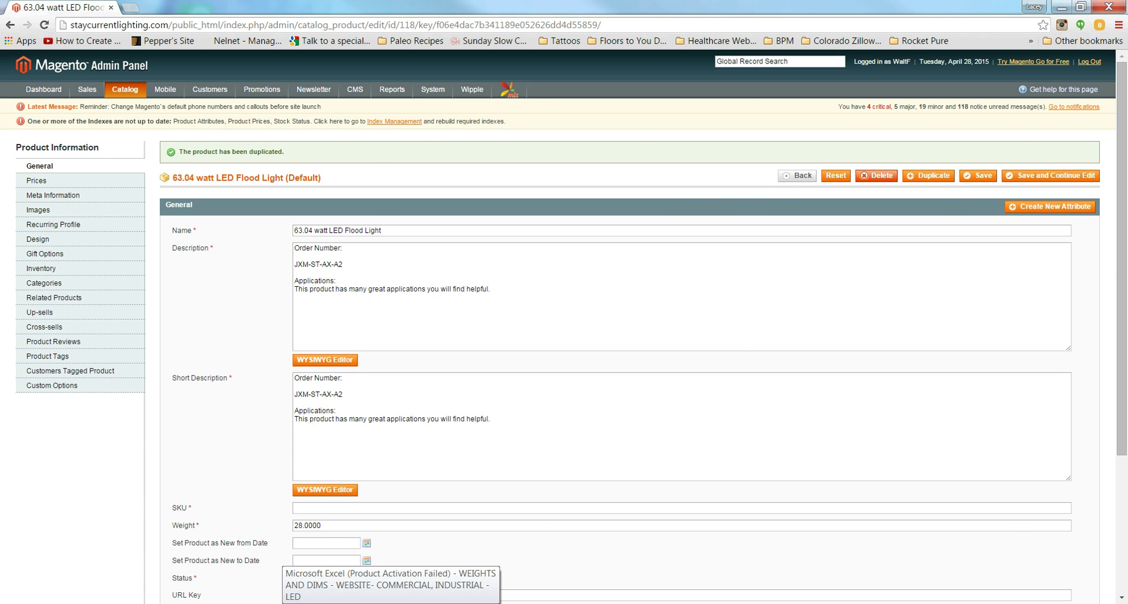
Step: Rename the copied product from 63.04 to 120 watt LED Flood Light
left_click(376, 601)
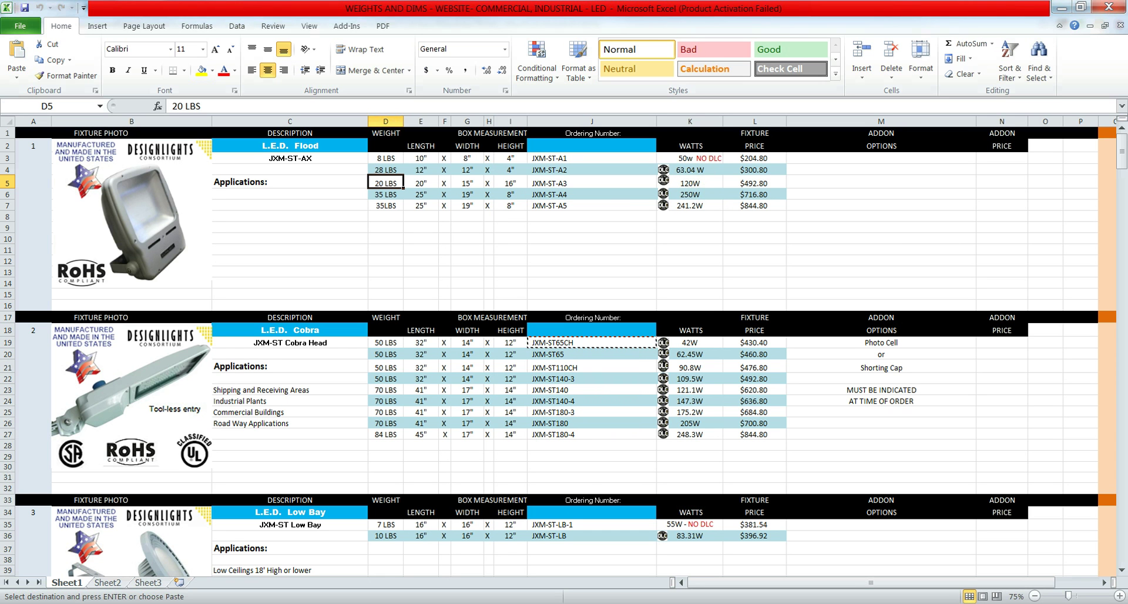
key("alt+Tab")
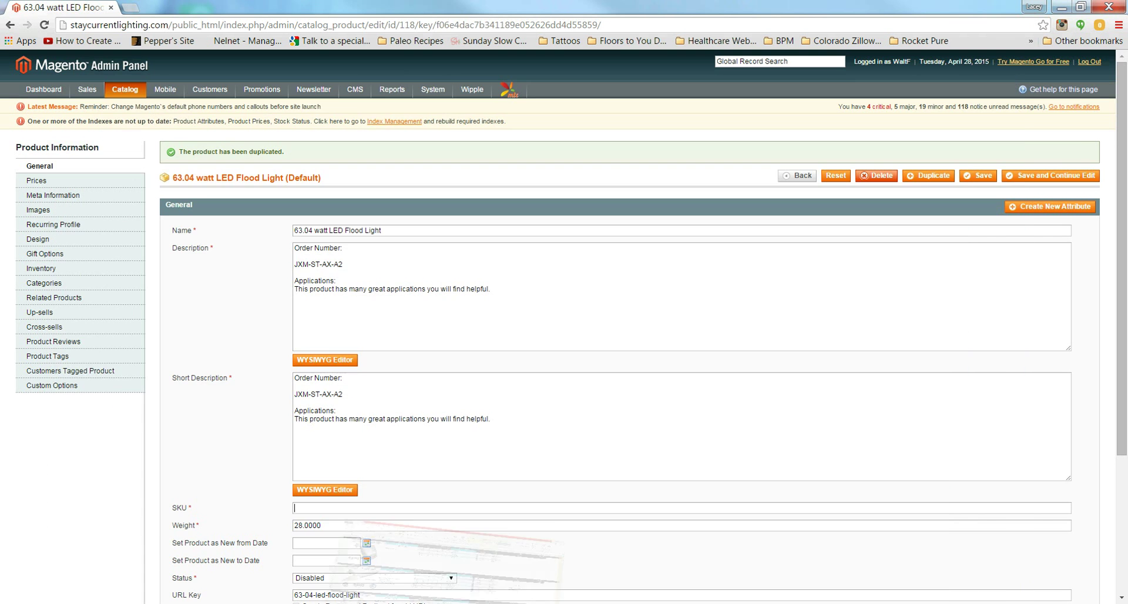
left_click_drag(313, 231, 258, 231)
type("120")
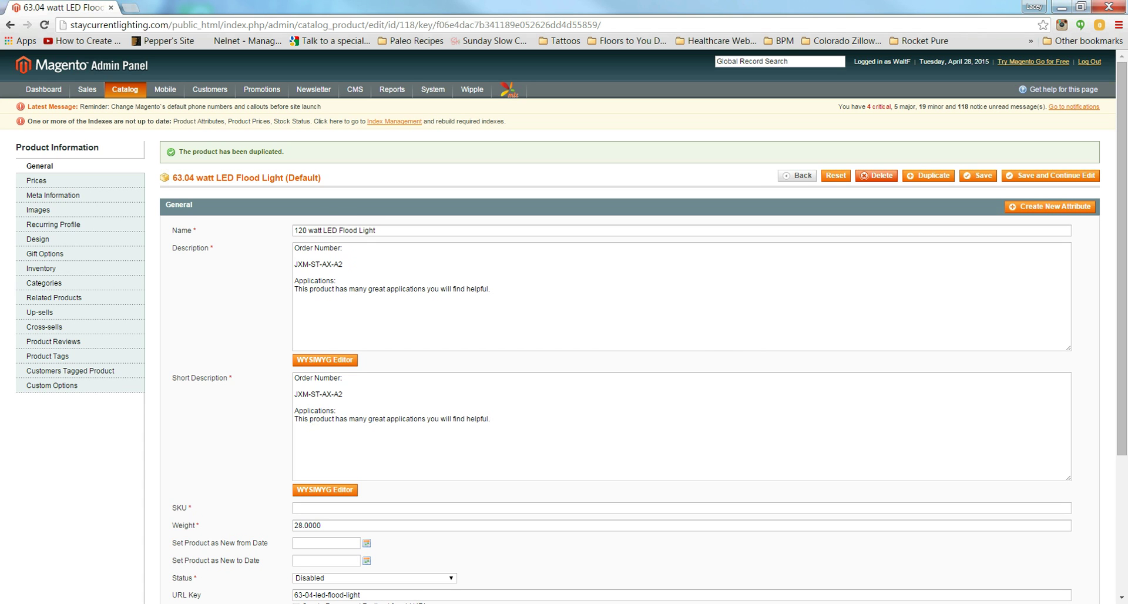
Step: Copy the JXM-ST-A3 ordering number from spreadsheet cell J5
key("alt+Tab")
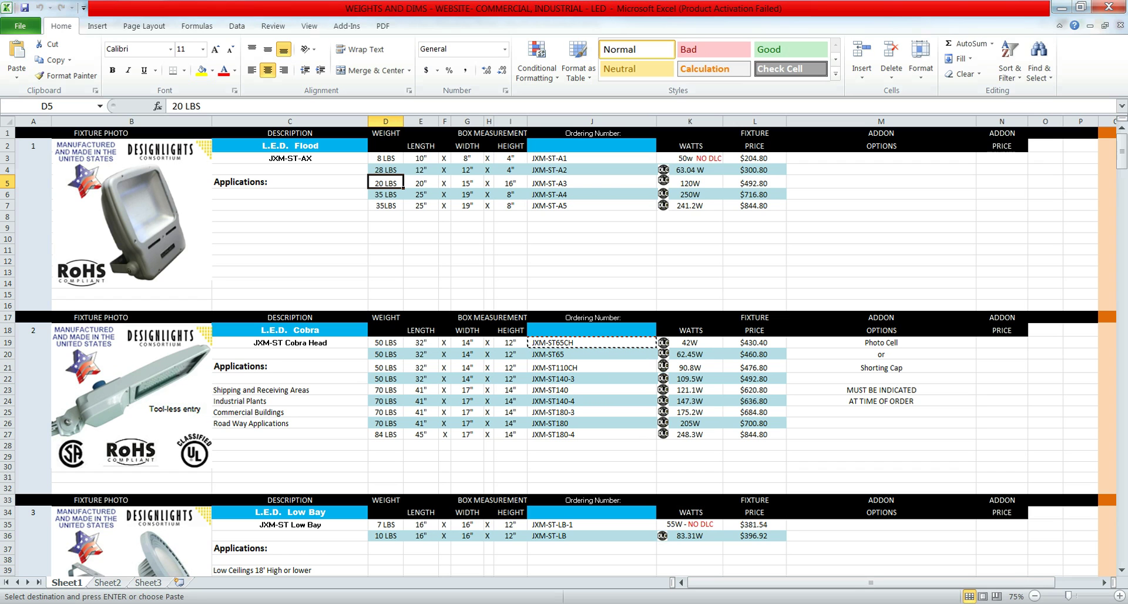
left_click(560, 182)
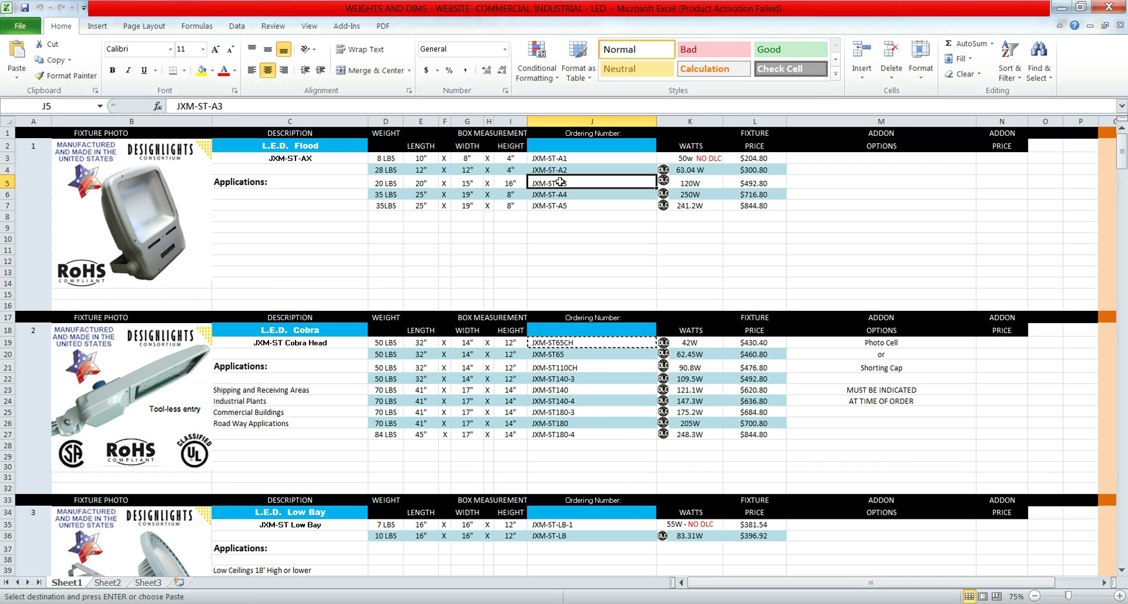
key("ctrl+c")
key("alt+Tab")
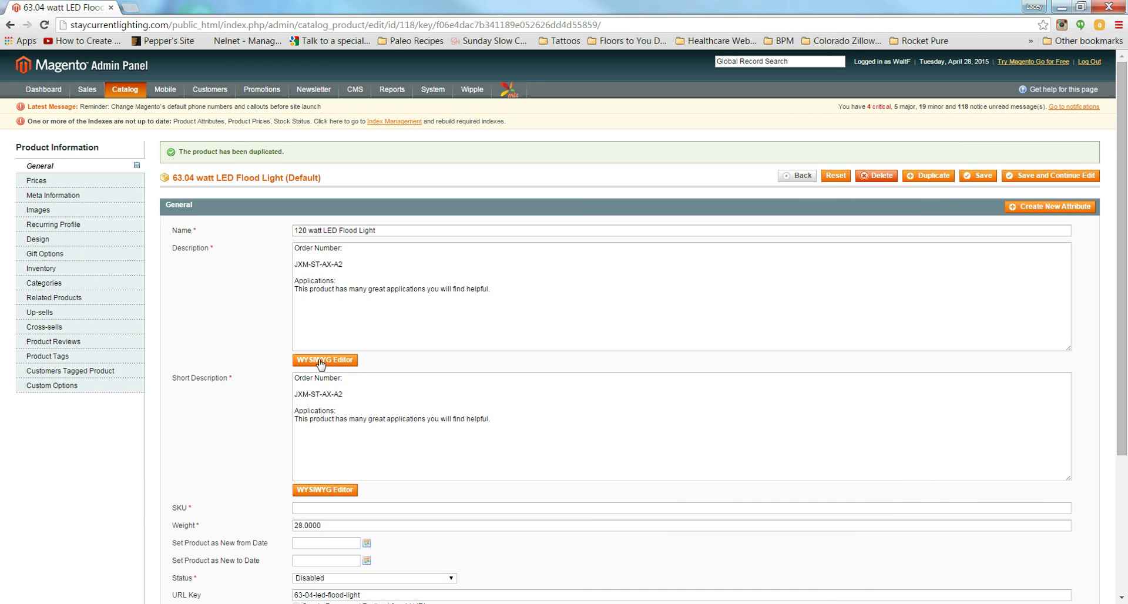
Step: Replace the old order number in the Description with JXM-ST-A3
left_click_drag(351, 265, 289, 267)
key("ctrl+v")
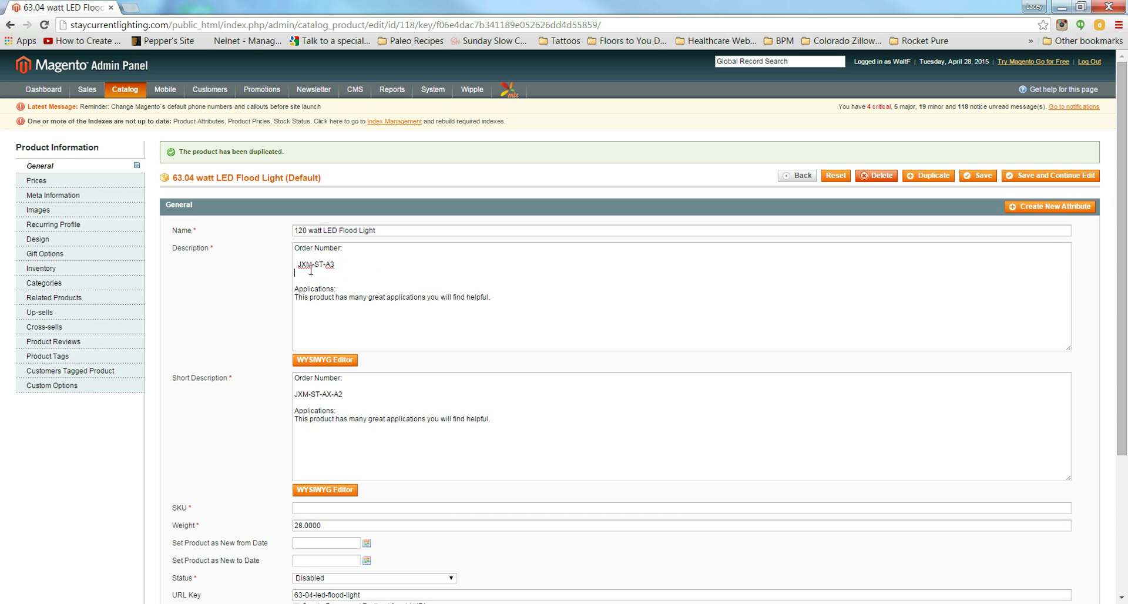
left_click_drag(299, 265, 278, 270)
key("BackSpace")
Step: Put JXM-ST-A3 into the Short Description and SKU fields without leading spaces
left_click_drag(355, 388, 291, 394)
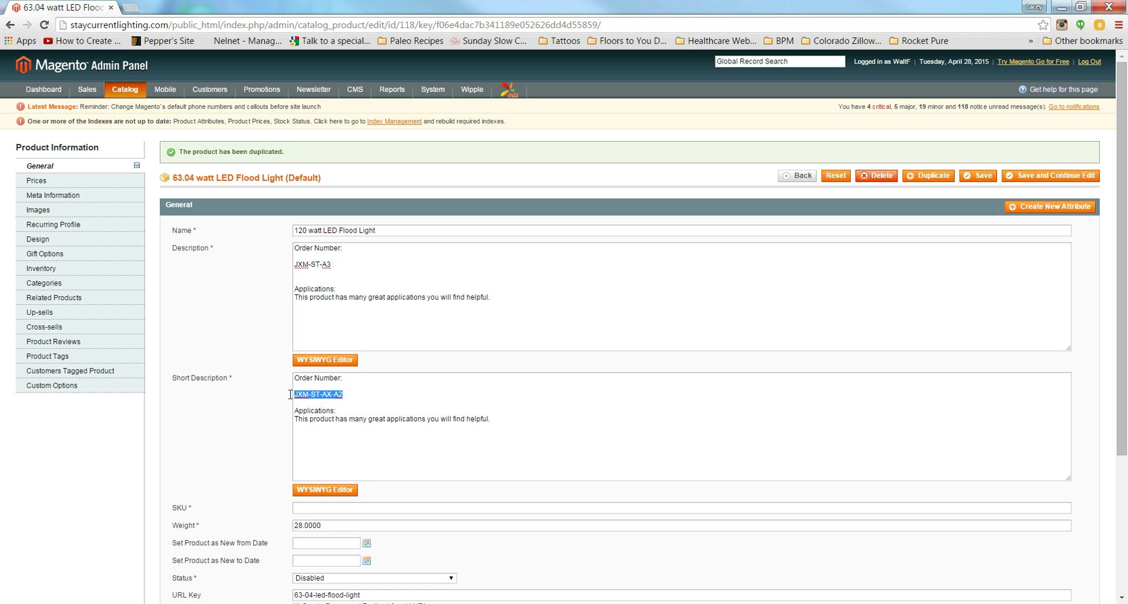
key("ctrl+v")
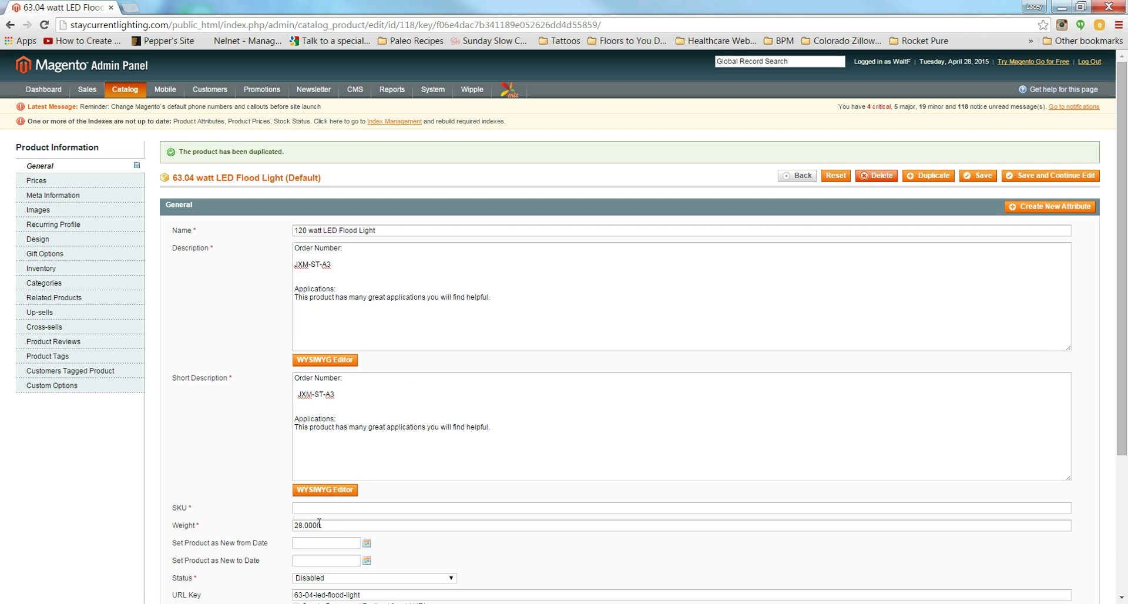
key("ctrl+v")
left_click_drag(298, 507, 294, 507)
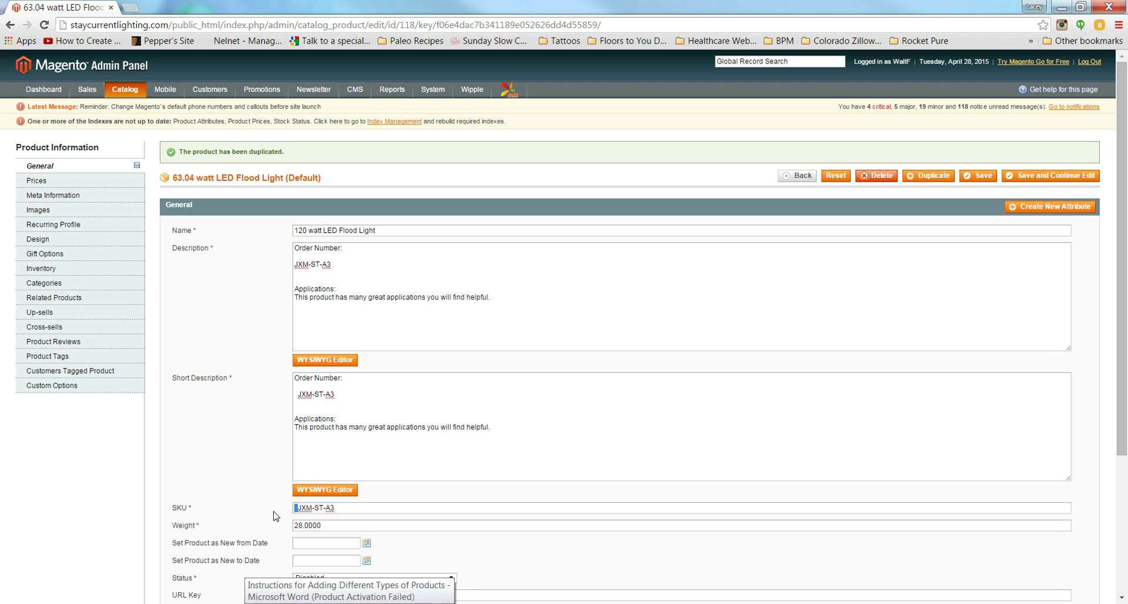
key("BackSpace")
left_click_drag(299, 399, 284, 401)
key("BackSpace")
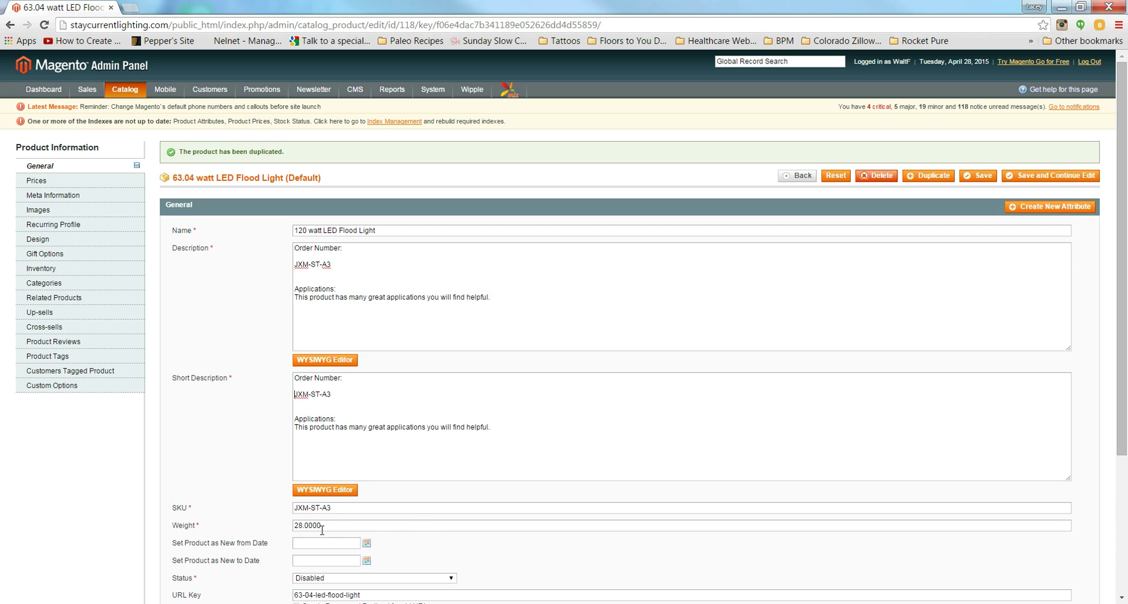
Step: Look up the 20 LBS weight in cell D5 and select the old 28.0000 weight
key("alt+Tab")
left_click(379, 182)
key("alt+Tab")
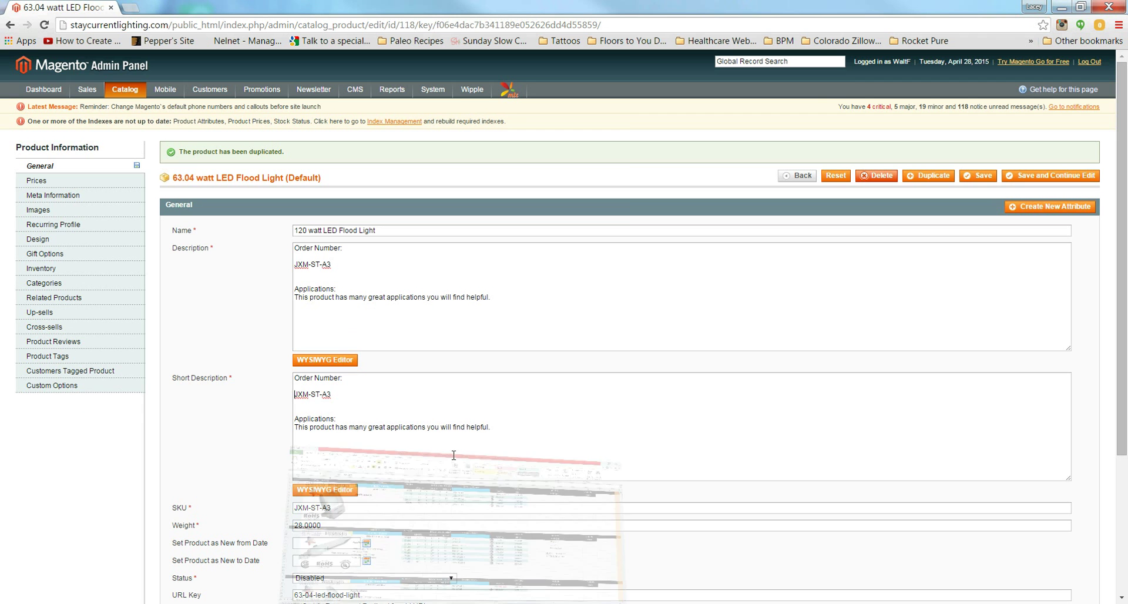
left_click_drag(322, 526, 208, 549)
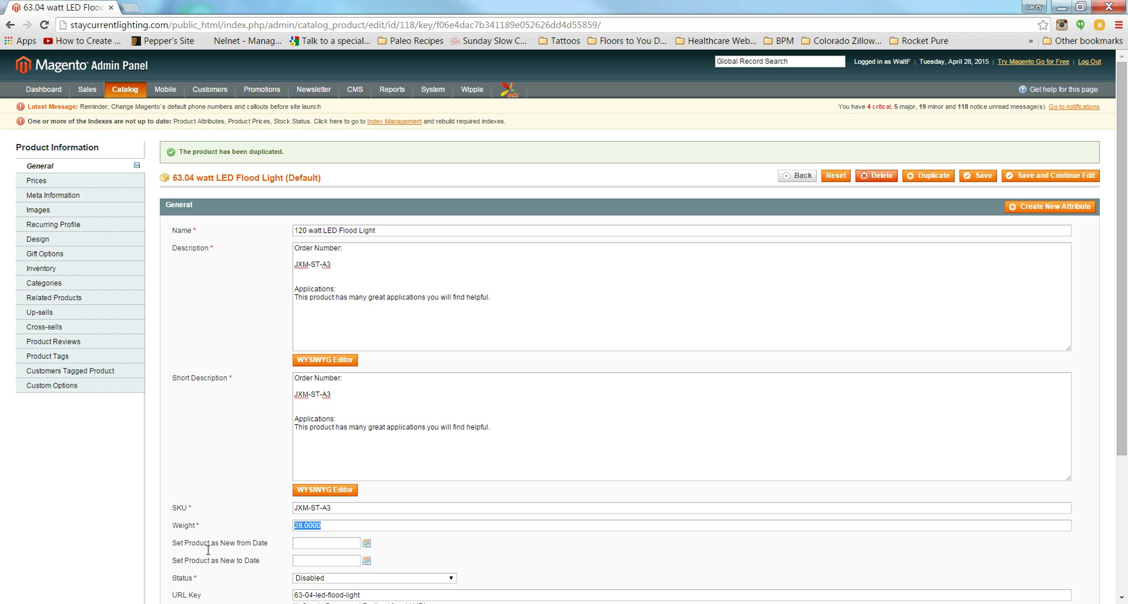
Step: Enter weight 20, set Status to Enabled, and change the URL key to 120-watt-led-flood-light
type("20")
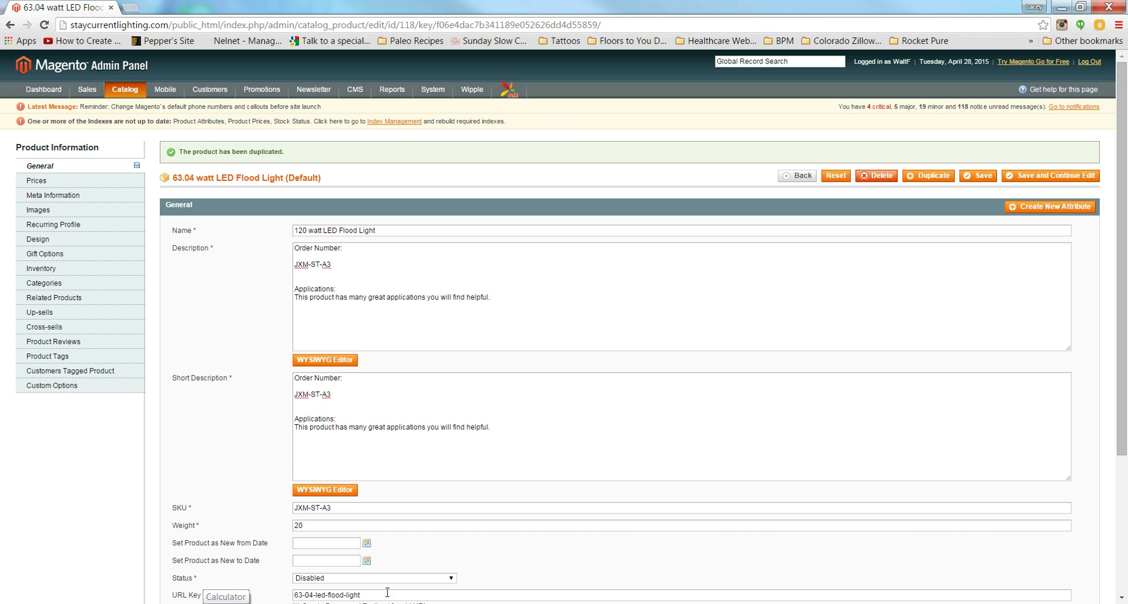
scroll(285, 575, "down", 2)
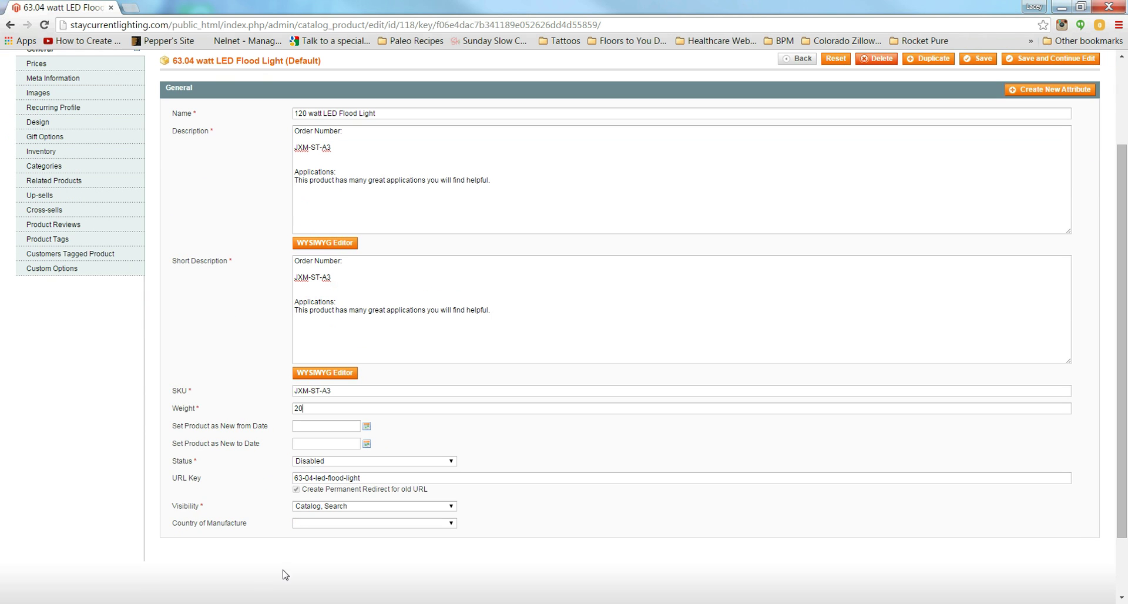
left_click(316, 463)
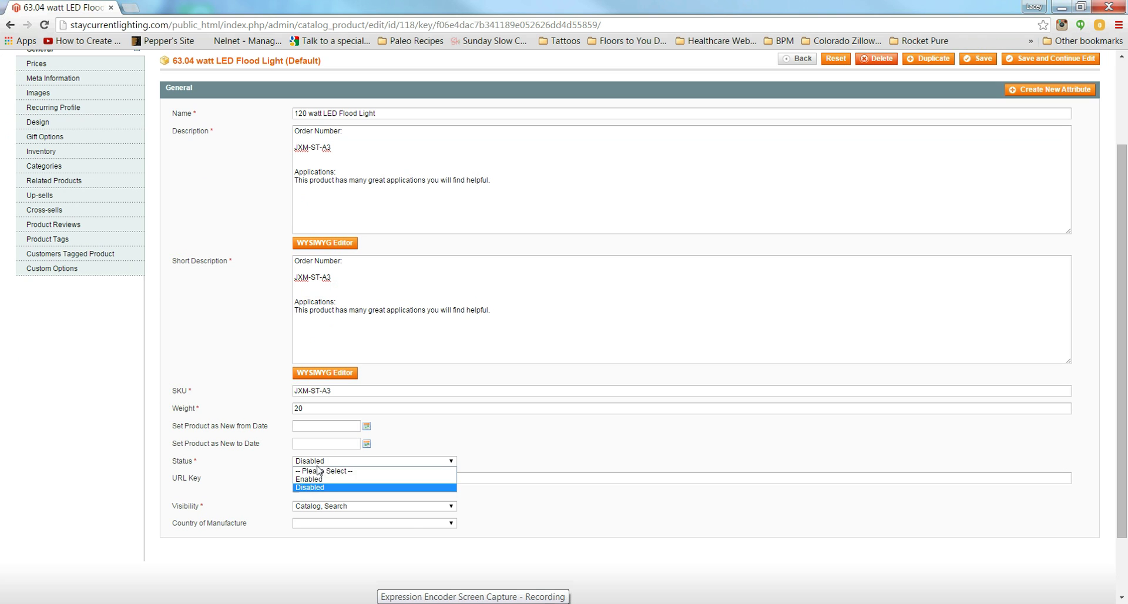
left_click(326, 481)
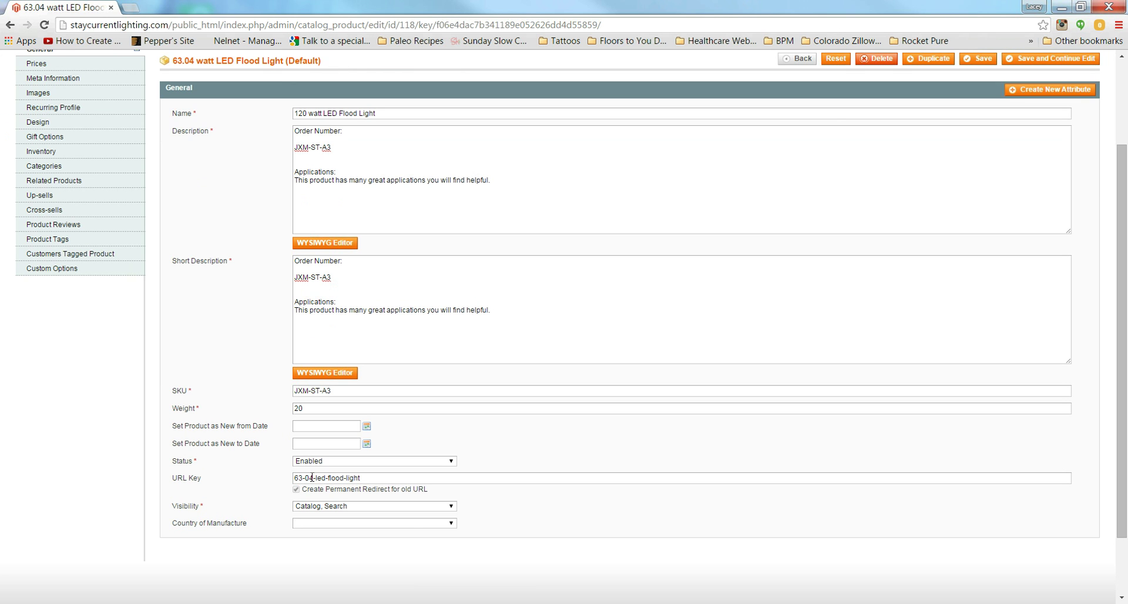
left_click_drag(313, 478, 295, 472)
type("120-watt")
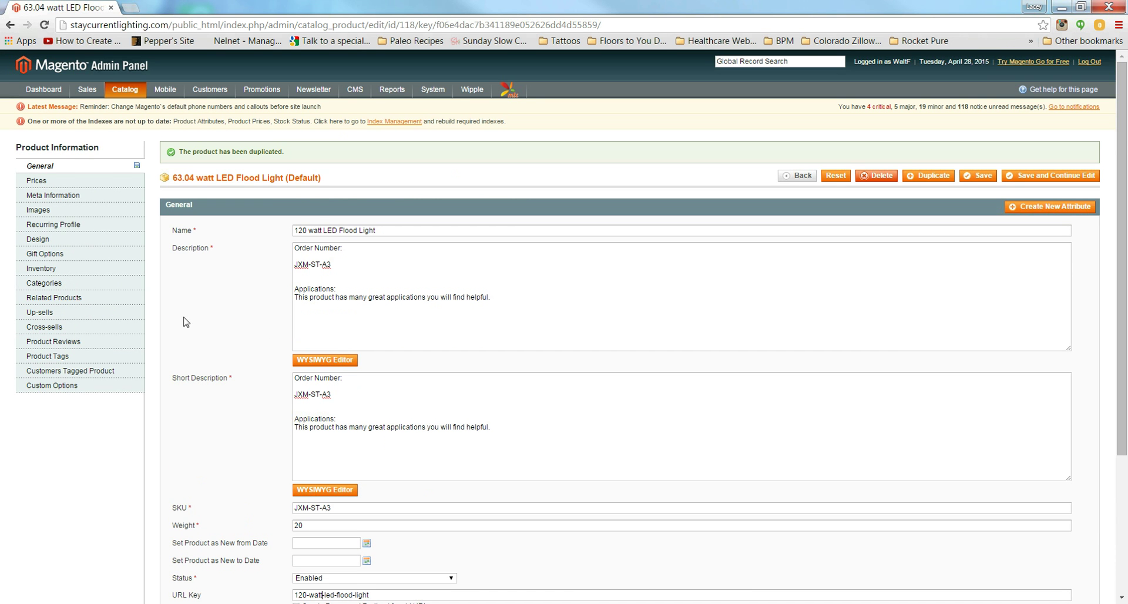
Step: Look up the $492.80 price in cell L5 and enter it as the product Price
left_click(66, 185)
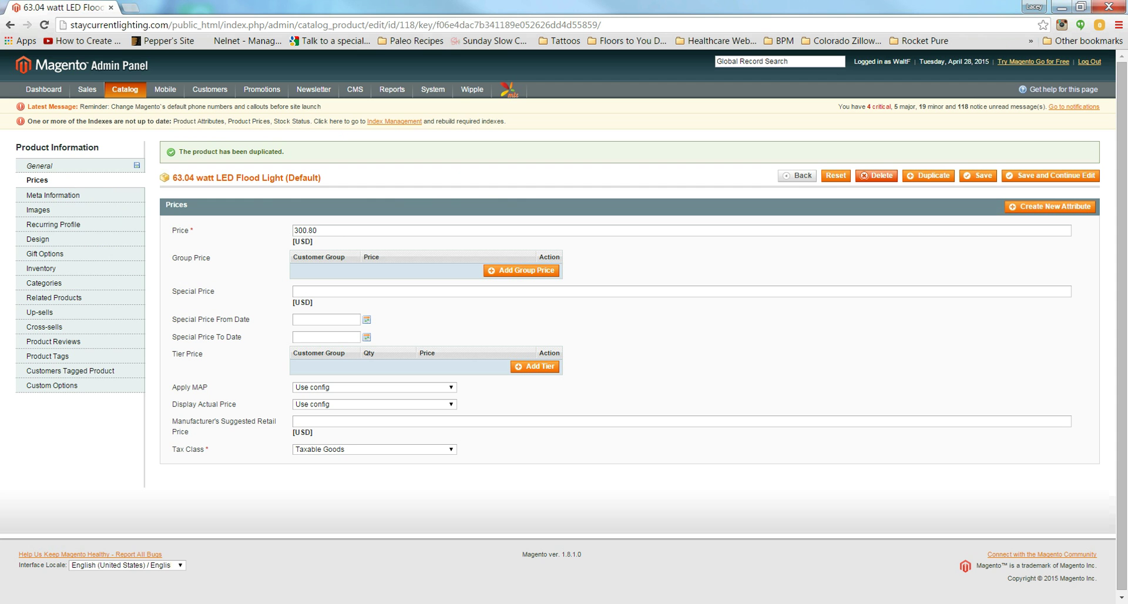
key("alt+Tab")
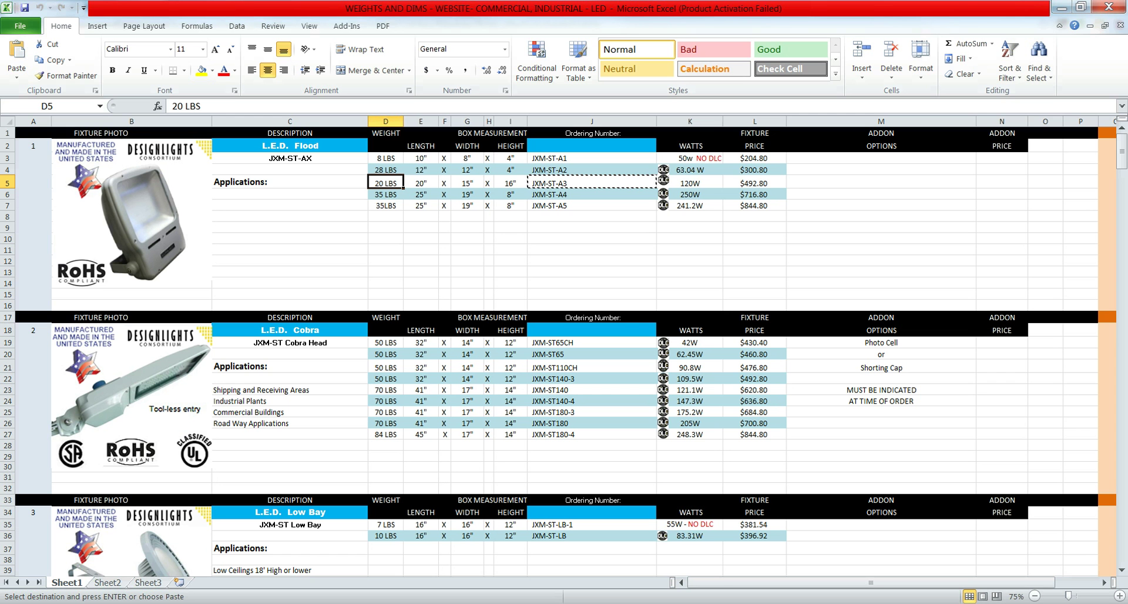
left_click(760, 183)
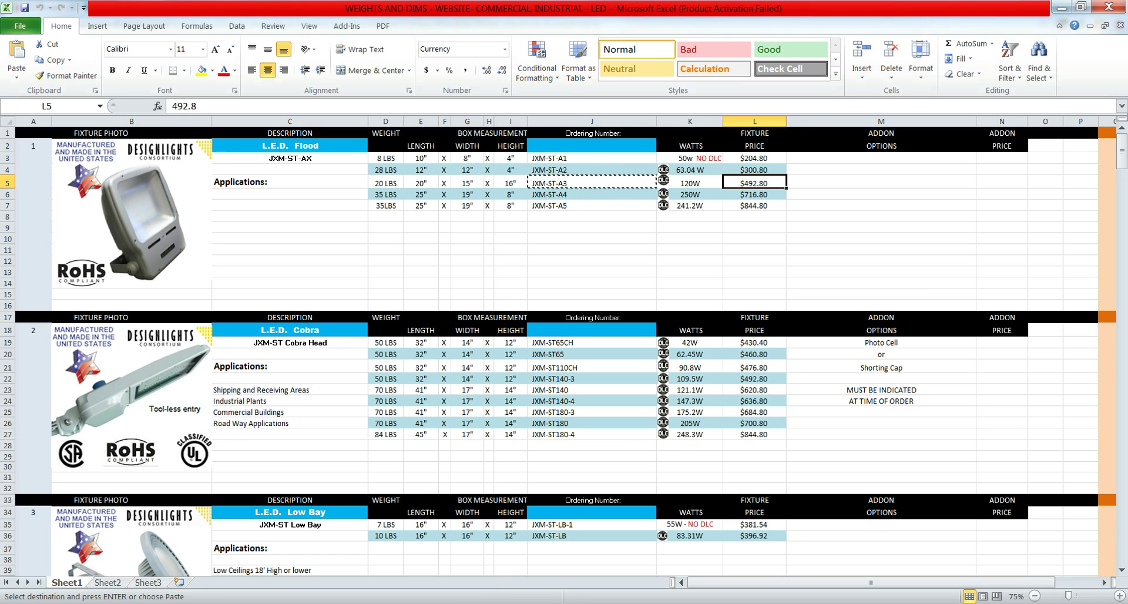
key("alt+Tab")
left_click_drag(356, 233, 228, 224)
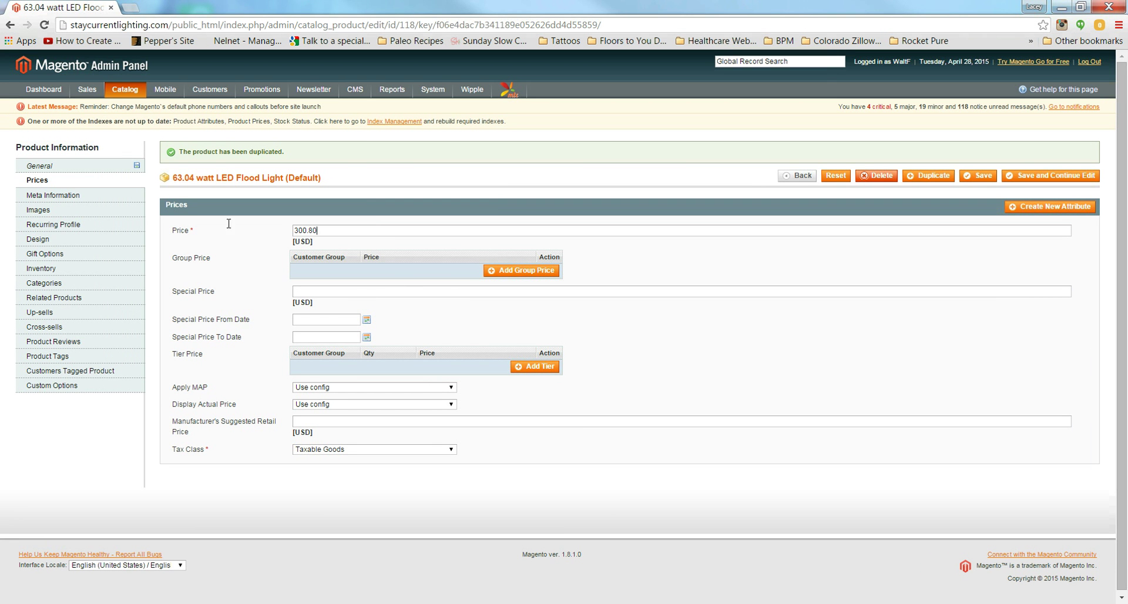
type("492")
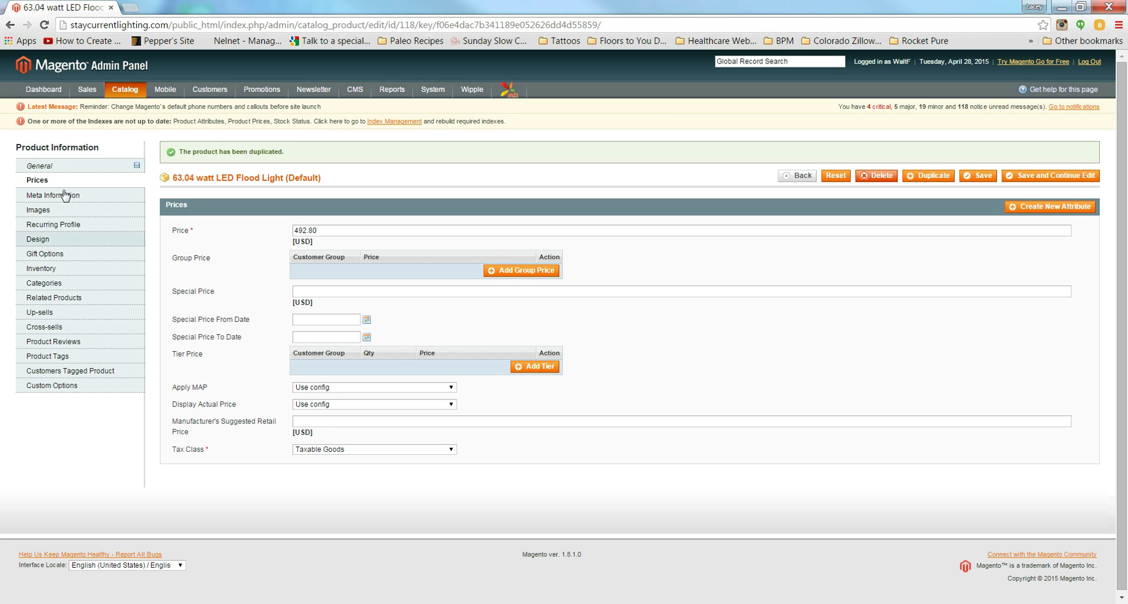
Step: Pick JXM-ST-A3.png from the JK LED Fixture Photos 1-17 folder as the new image
left_click(62, 211)
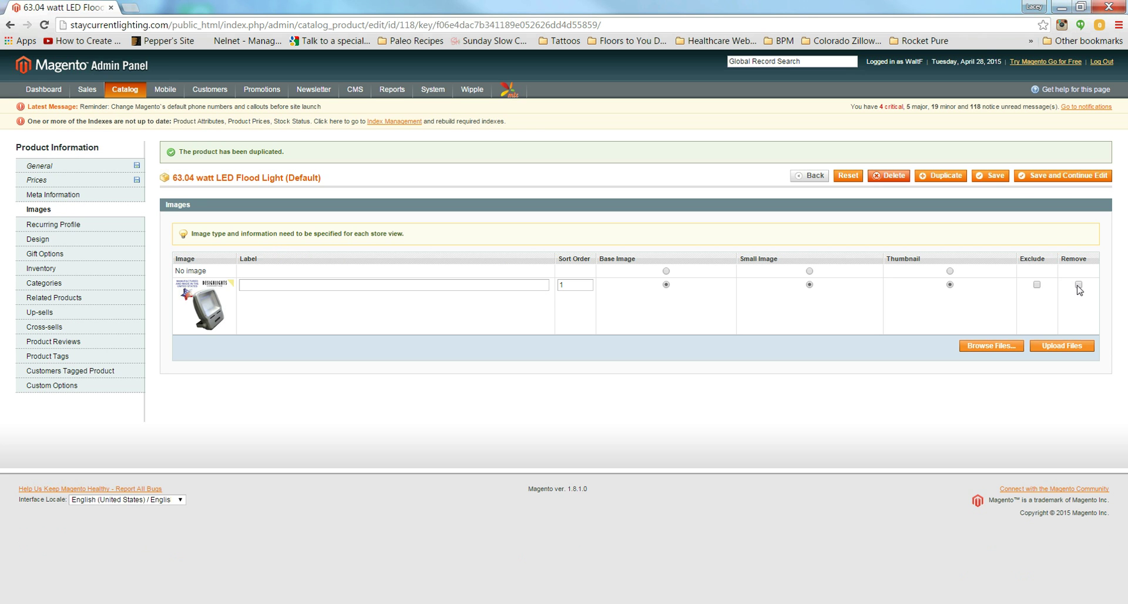
left_click(977, 345)
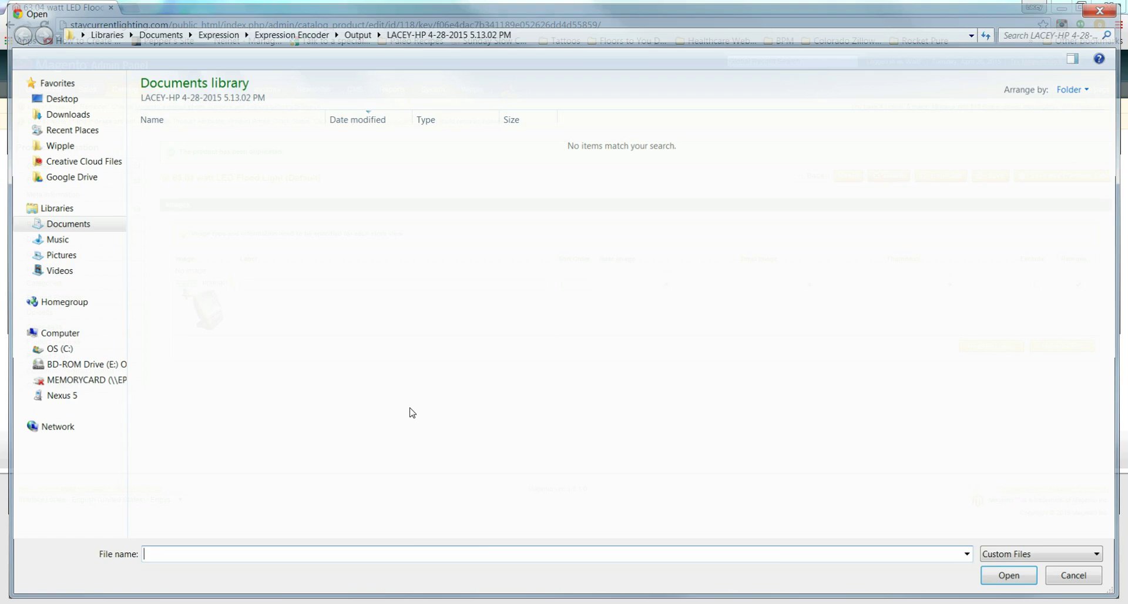
left_click(85, 177)
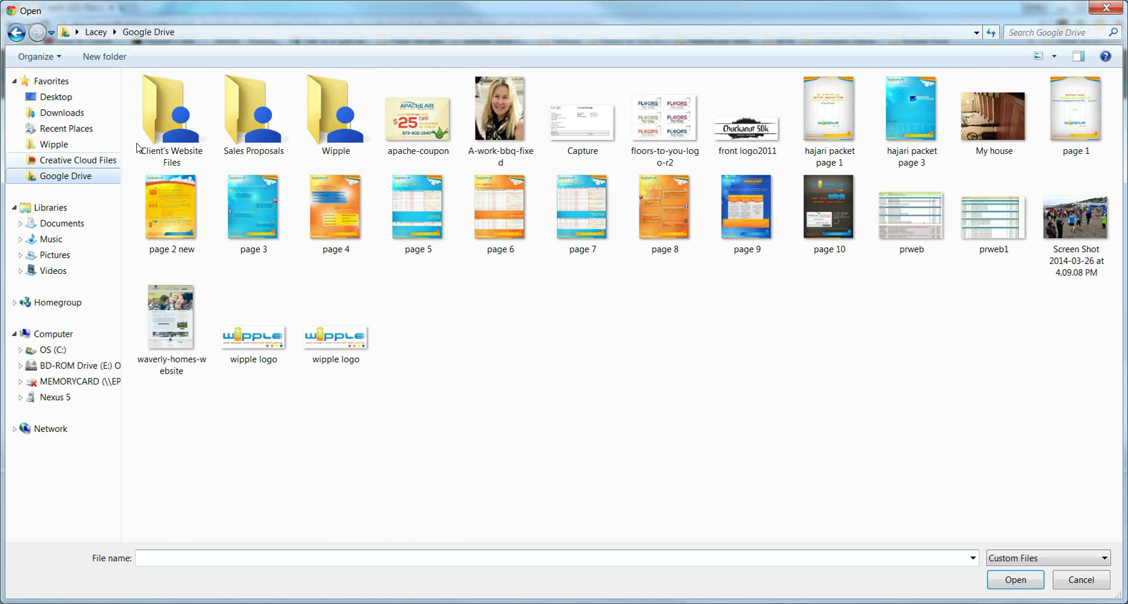
double_click(188, 135)
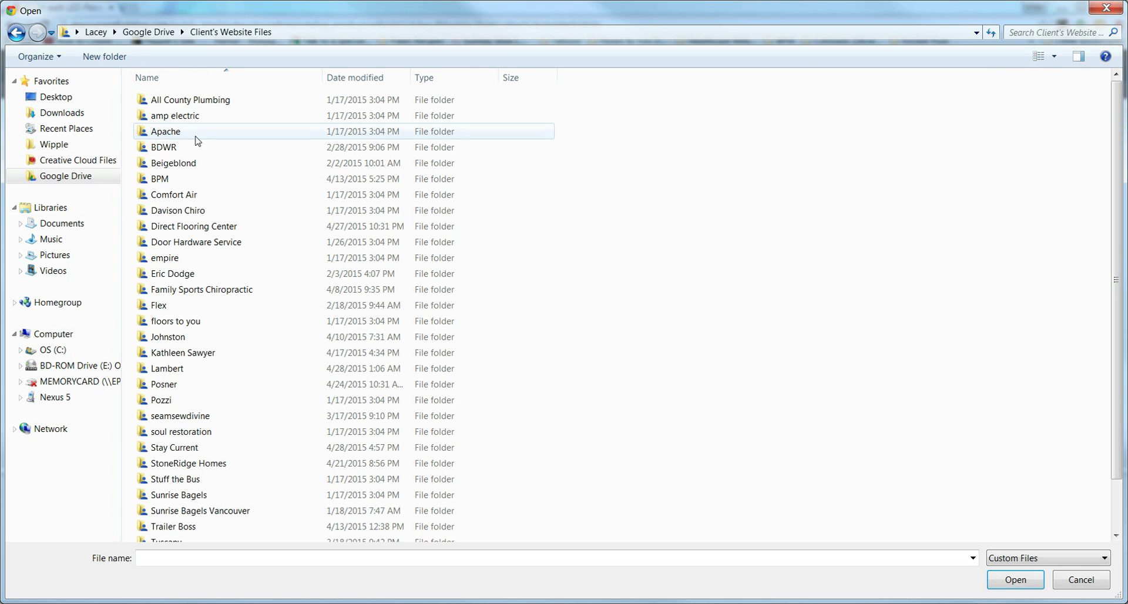
double_click(173, 451)
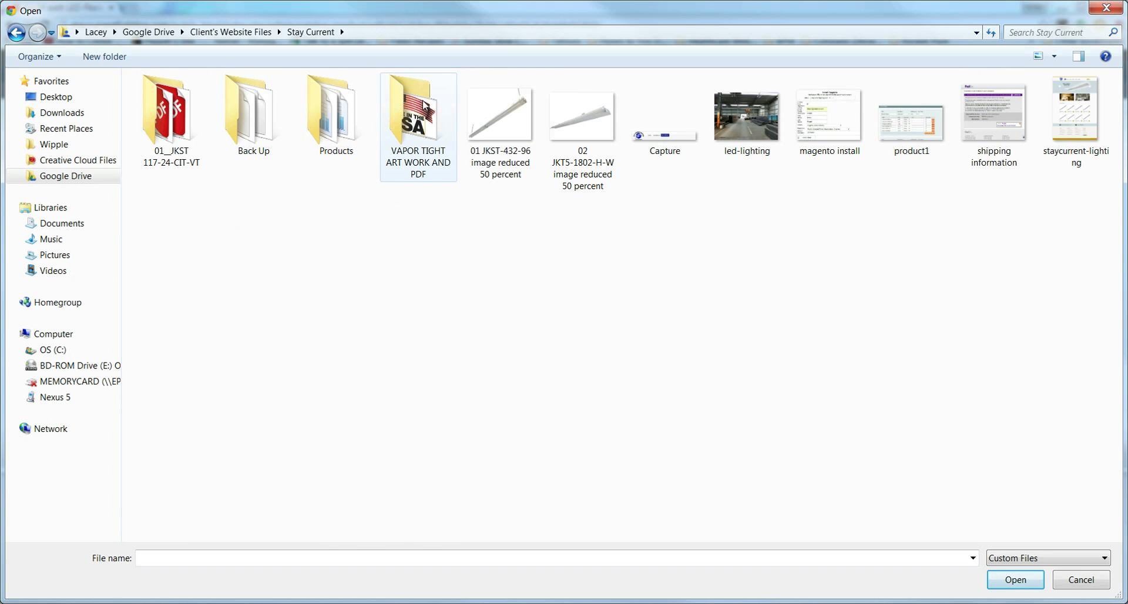
double_click(322, 119)
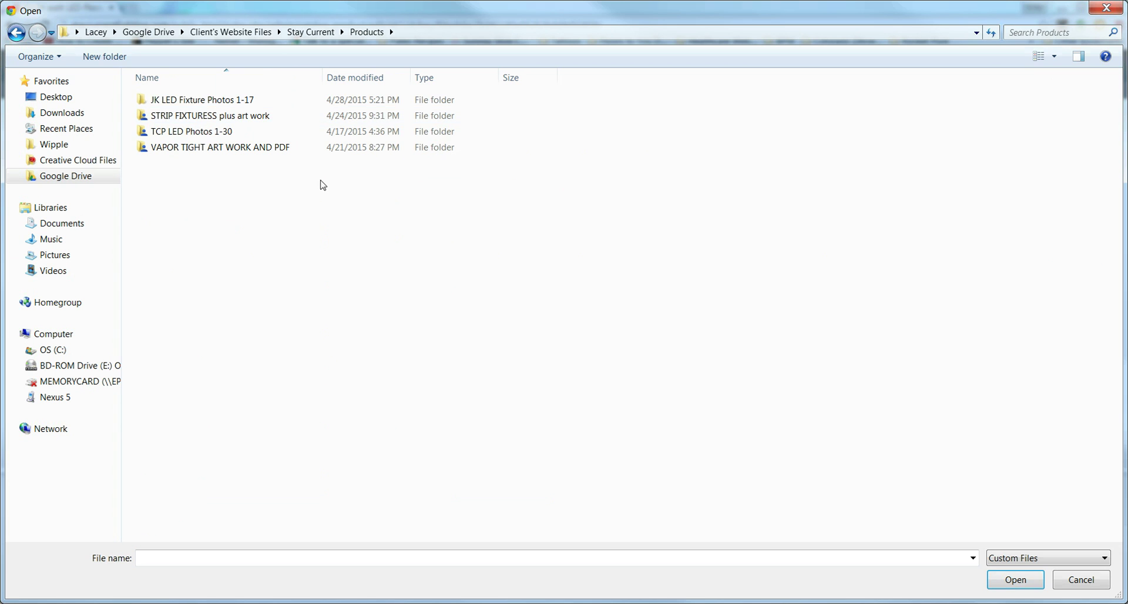
double_click(200, 101)
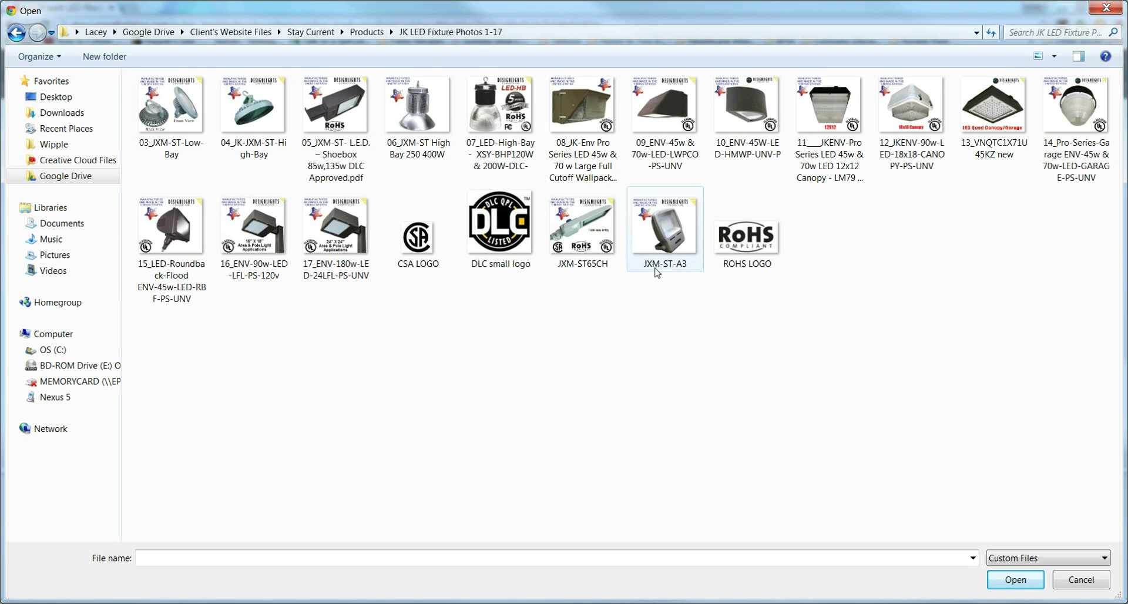
double_click(647, 233)
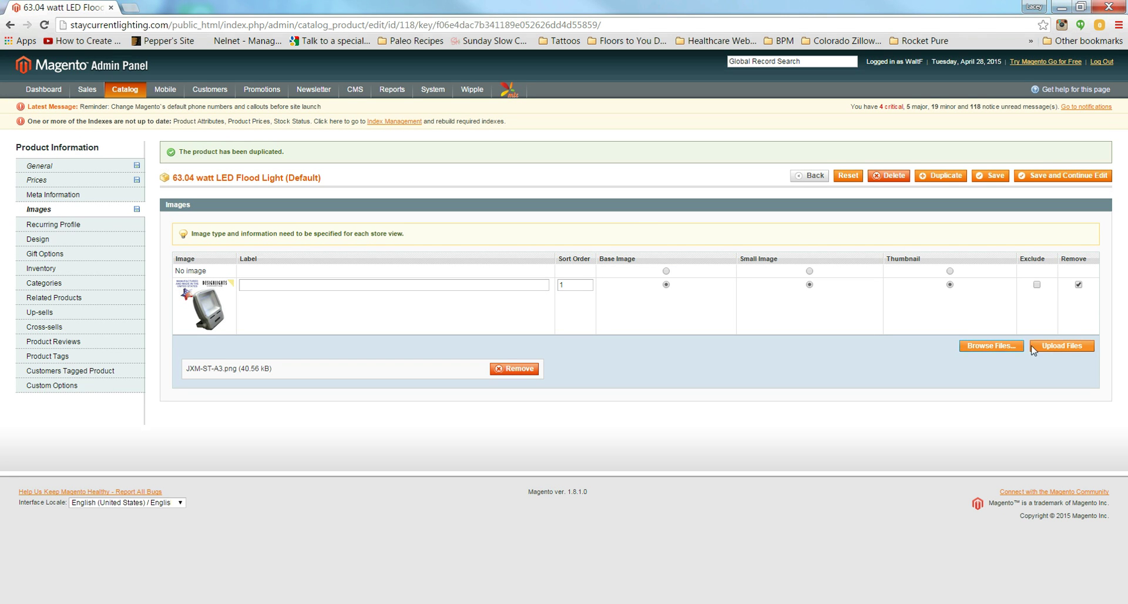
Step: Upload JXM-ST-A3.png with sort order 1 as the base and small image, then view Inventory
left_click(1069, 347)
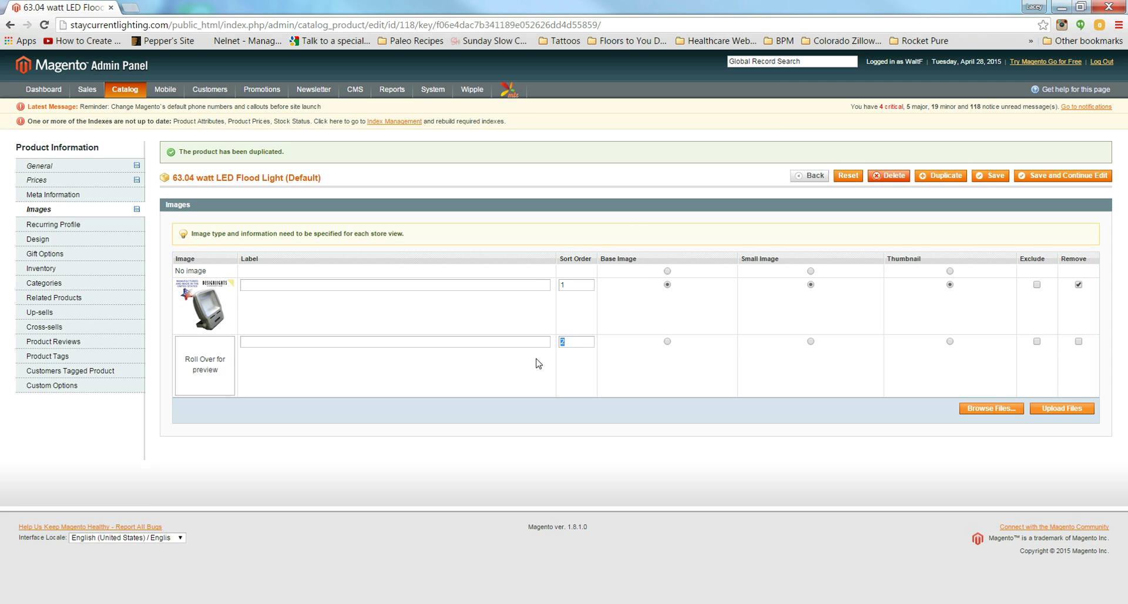
type("1")
left_click(668, 343)
left_click(810, 343)
left_click(56, 269)
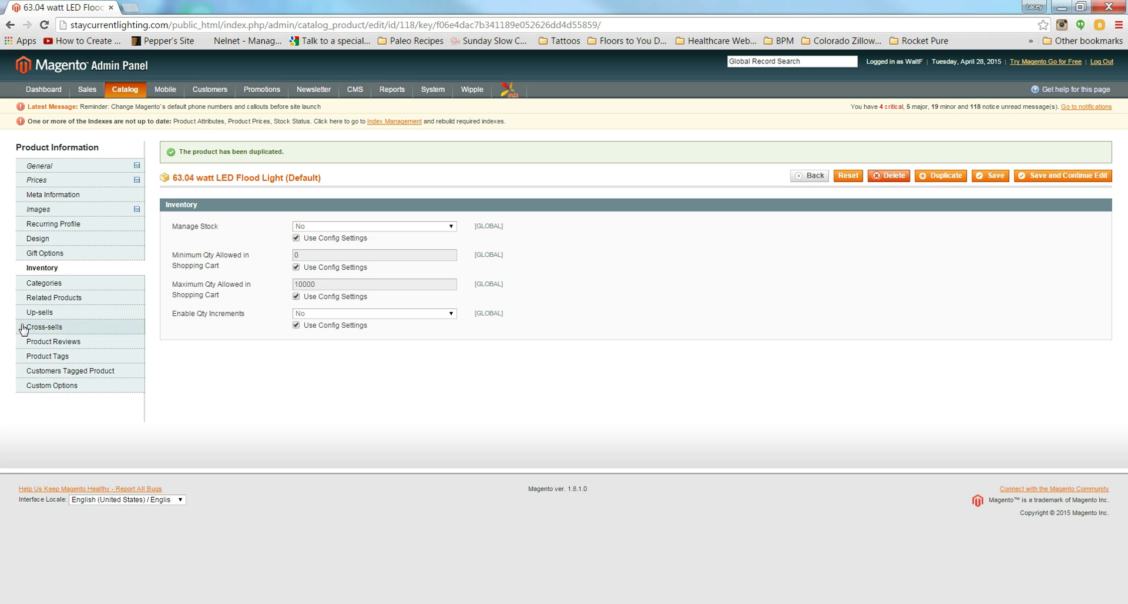
Step: Check the Commercial > LED Fixtures category assignments and save the 120 watt LED Flood Light
left_click(61, 284)
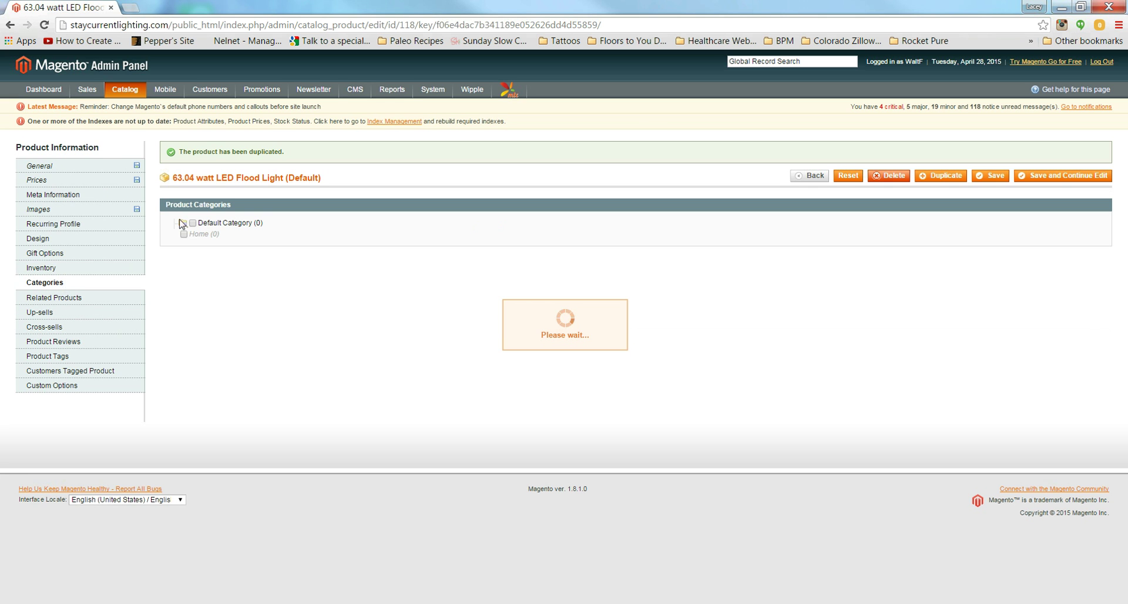
left_click(183, 246)
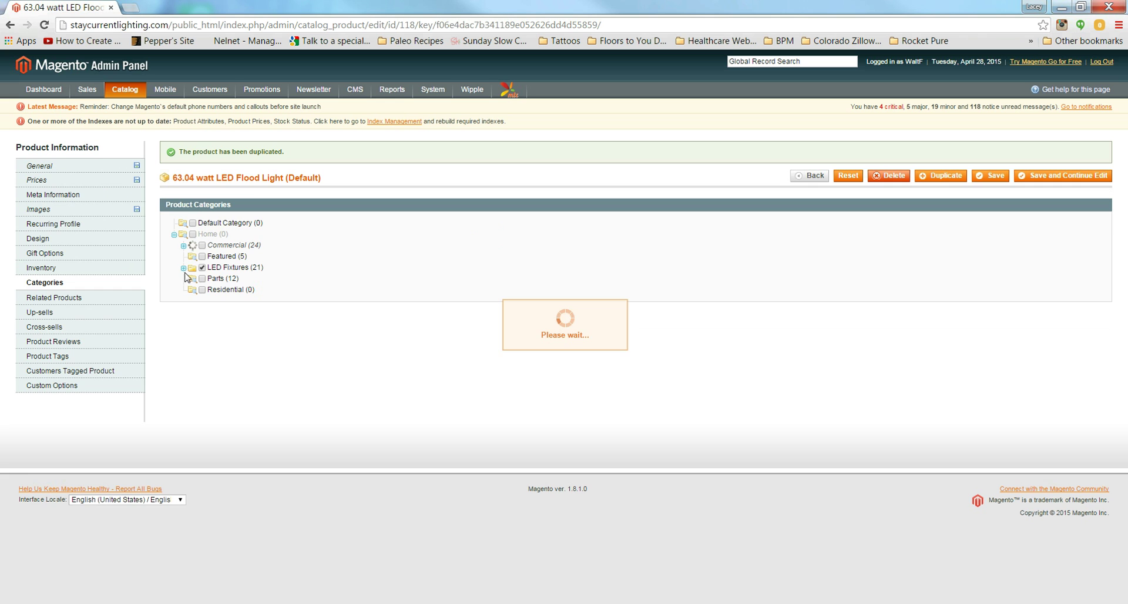
left_click(183, 278)
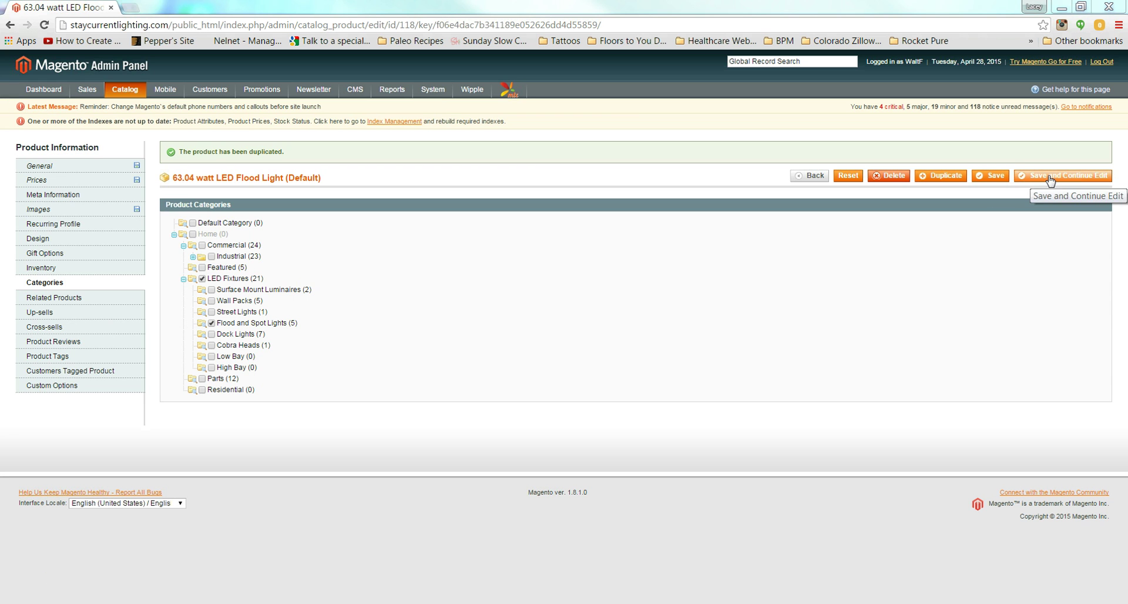
left_click(1050, 180)
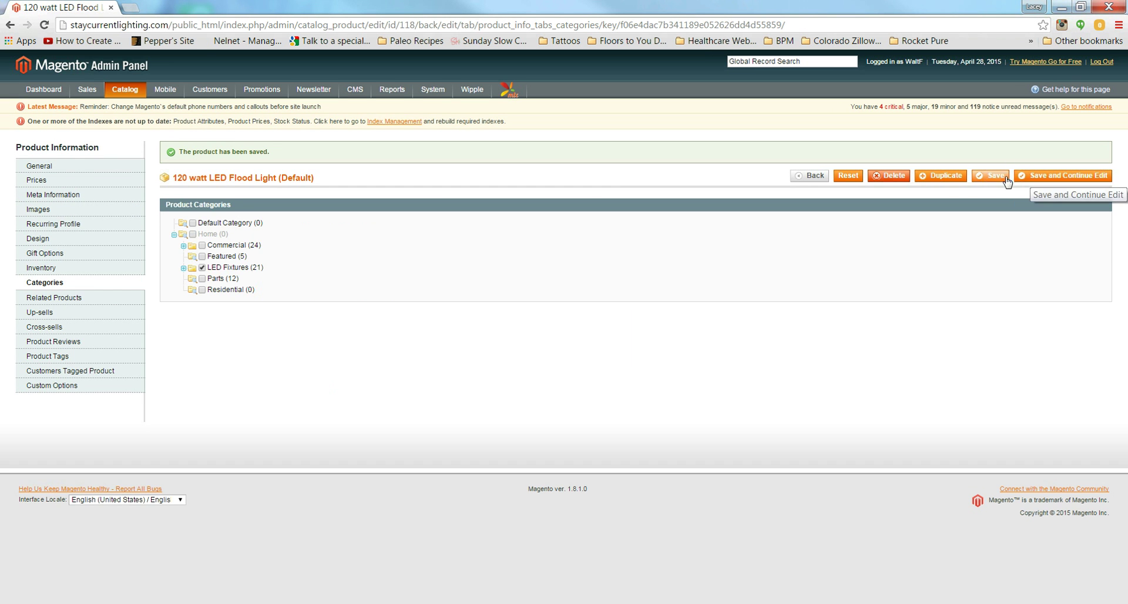
Step: Duplicate the saved product, then scroll the Excel sheet down to the L.E.D. High Bay rows
left_click(943, 185)
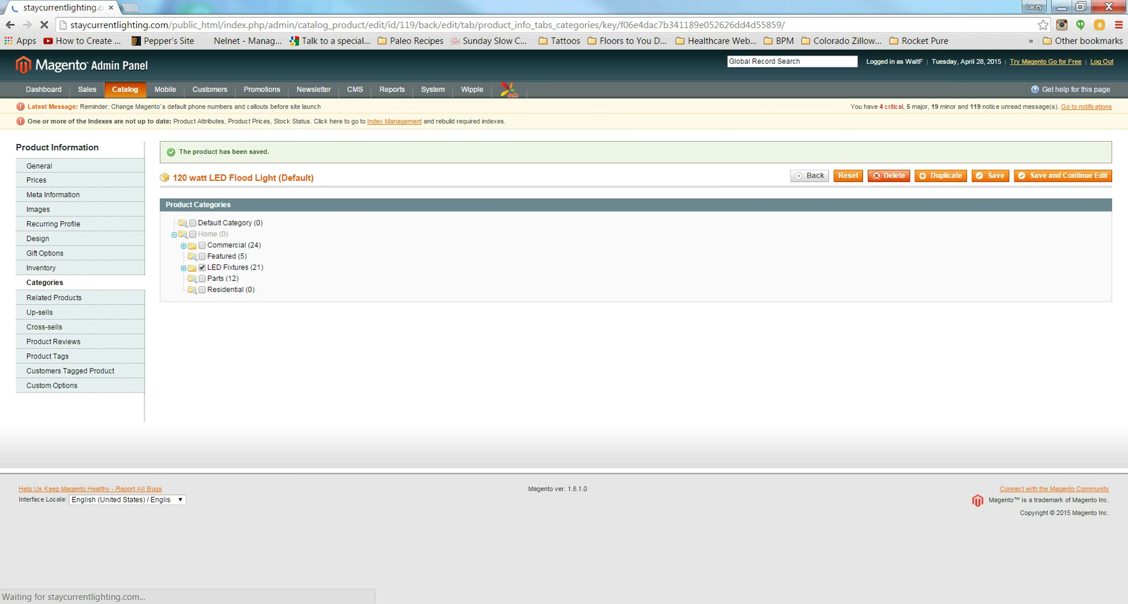
key("alt+Tab")
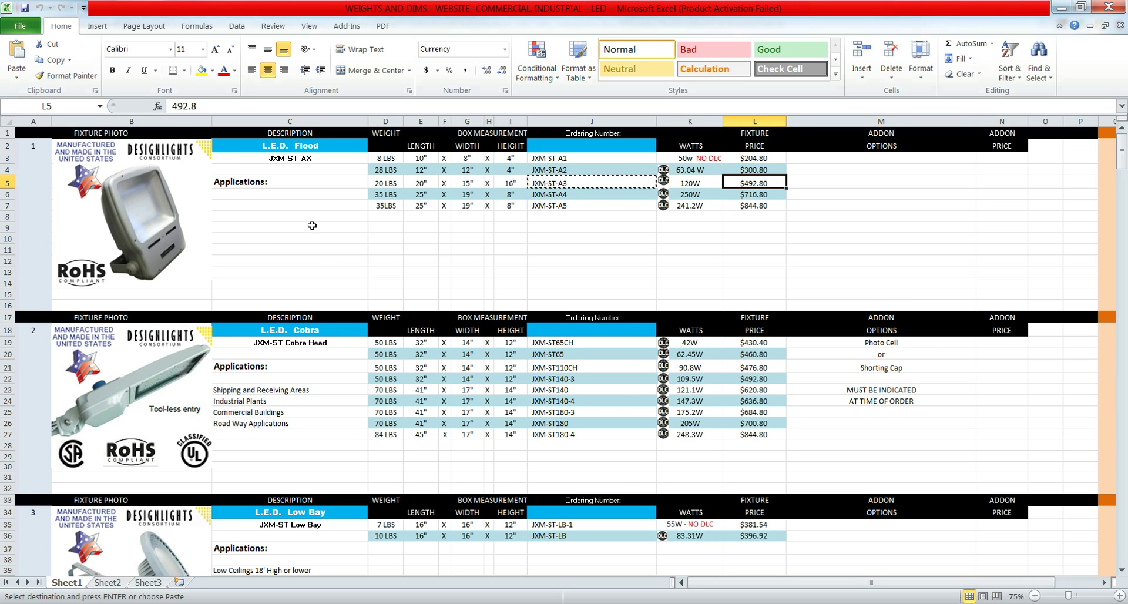
scroll(461, 364, "down", 2)
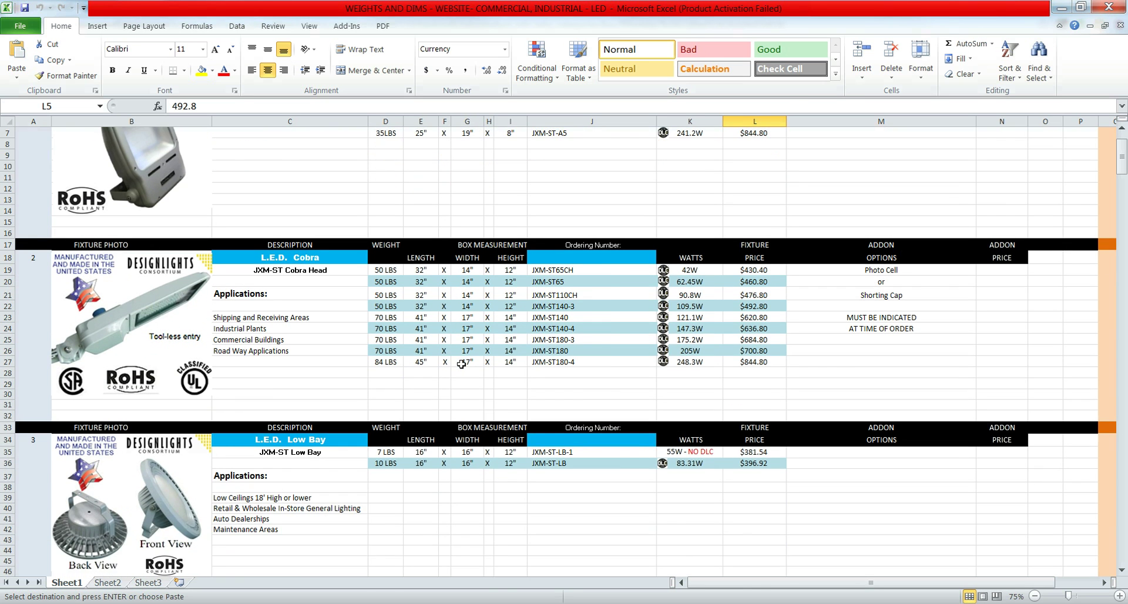
scroll(461, 364, "down", 2)
scroll(461, 364, "down", 2)
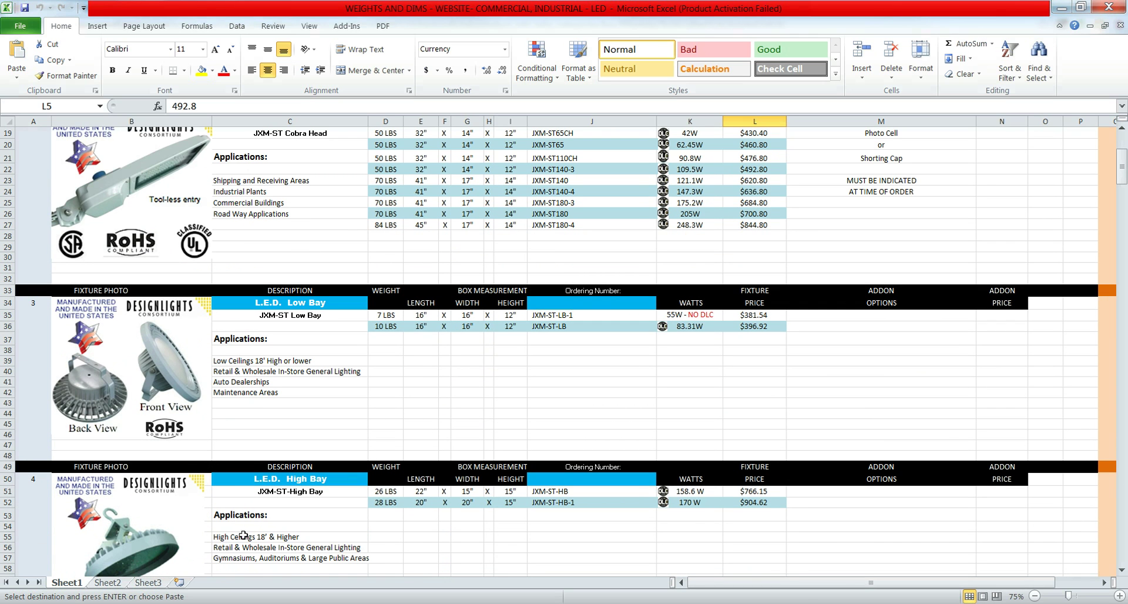
scroll(272, 515, "down", 2)
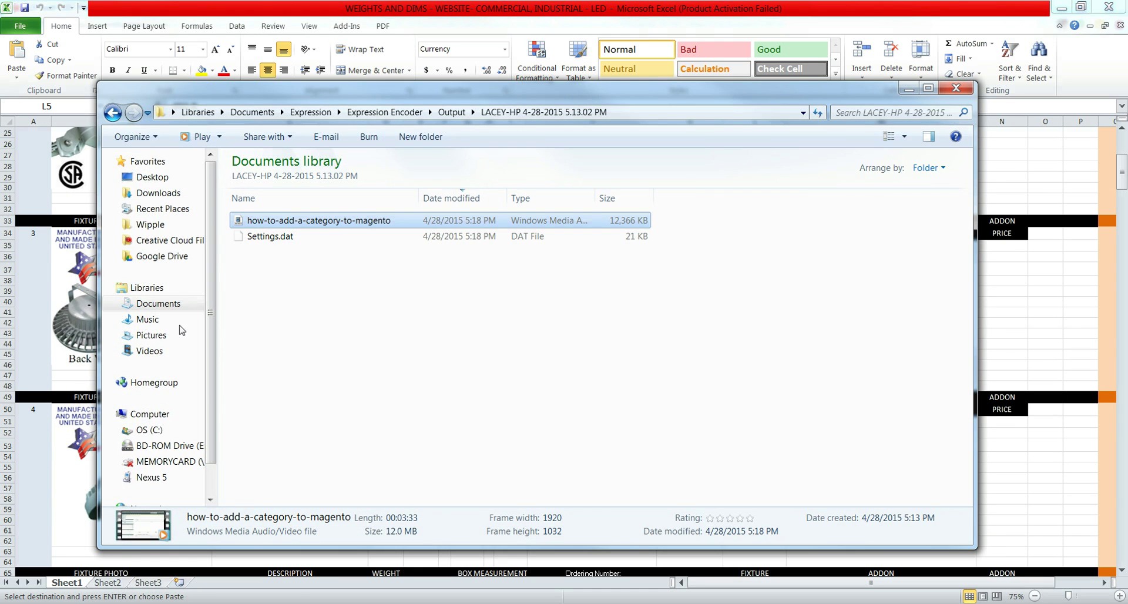
Step: Open the JK LED Fixture Photos 1-17 folder under Client's Website Files > Stay Current > Products
left_click(162, 256)
left_click_drag(473, 90, 886, 55)
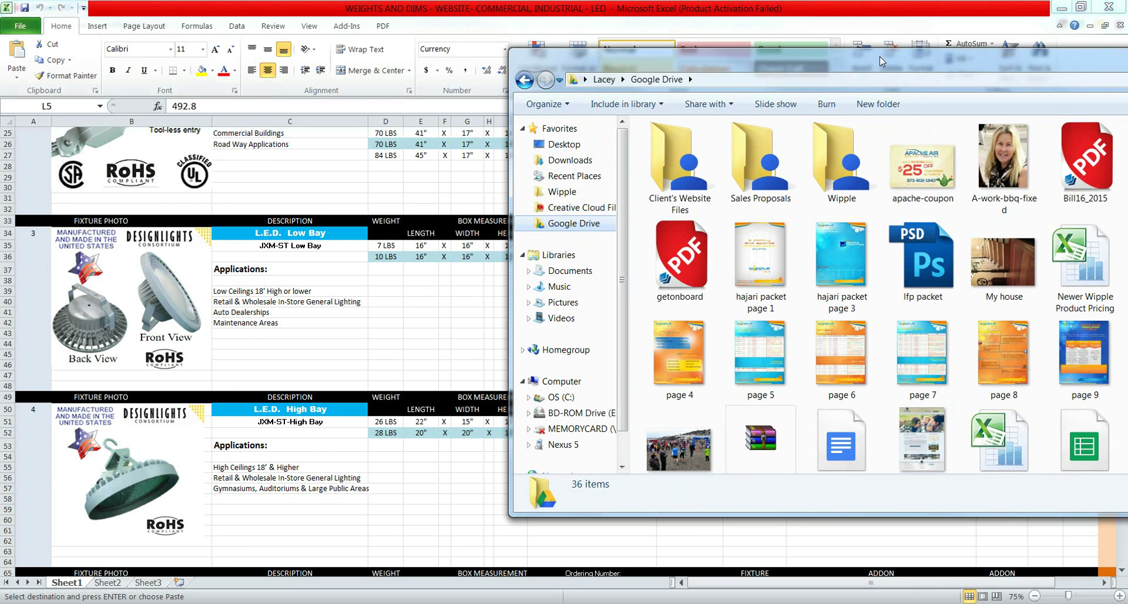
double_click(680, 165)
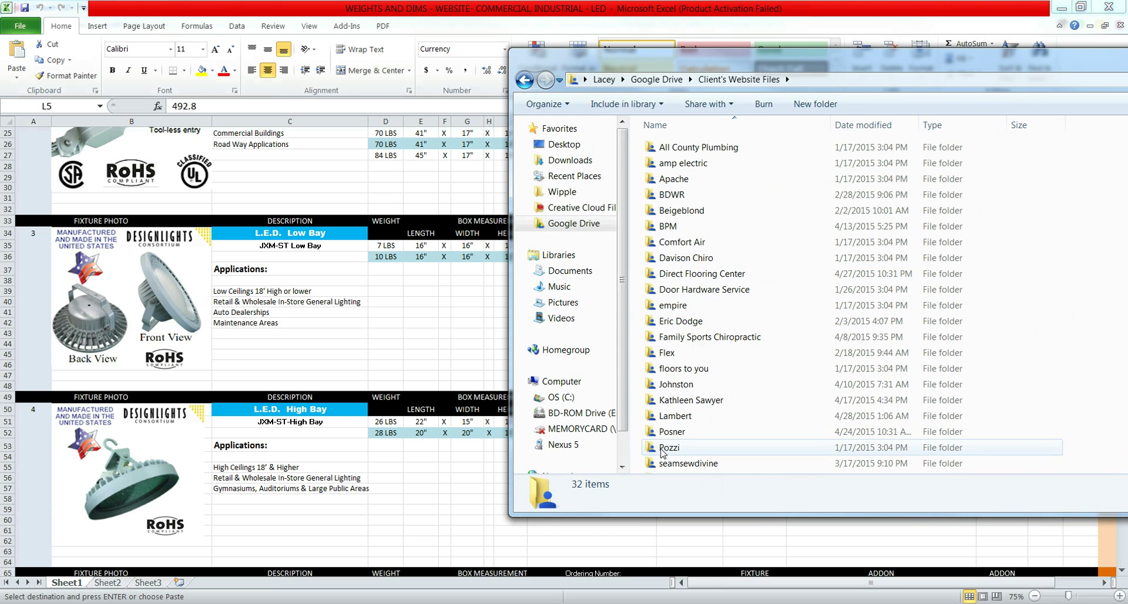
scroll(684, 438, "down", 1)
double_click(683, 449)
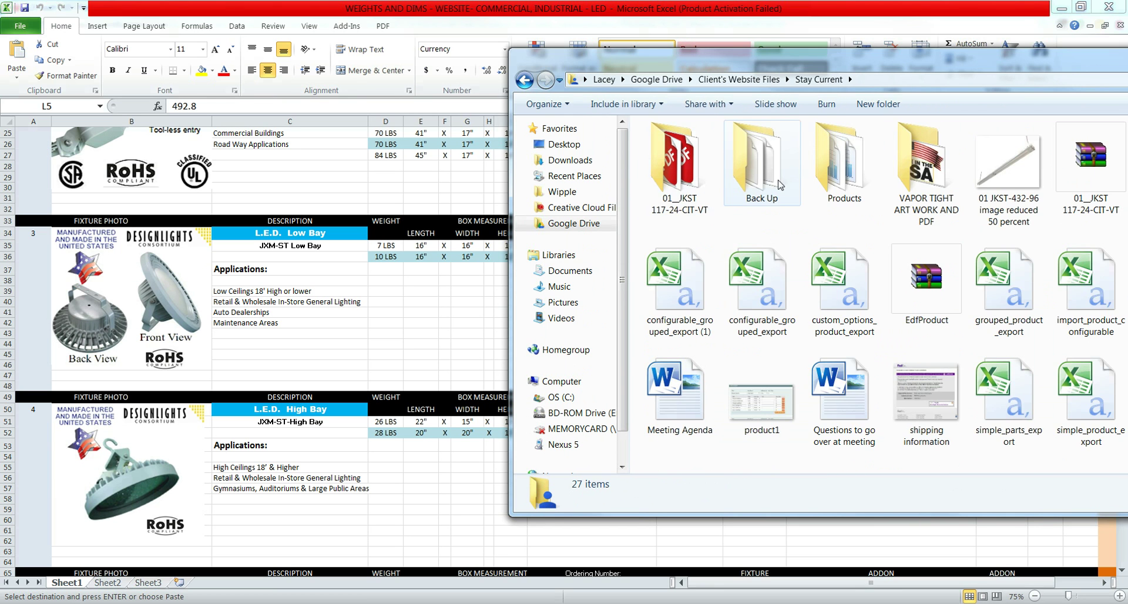
double_click(848, 177)
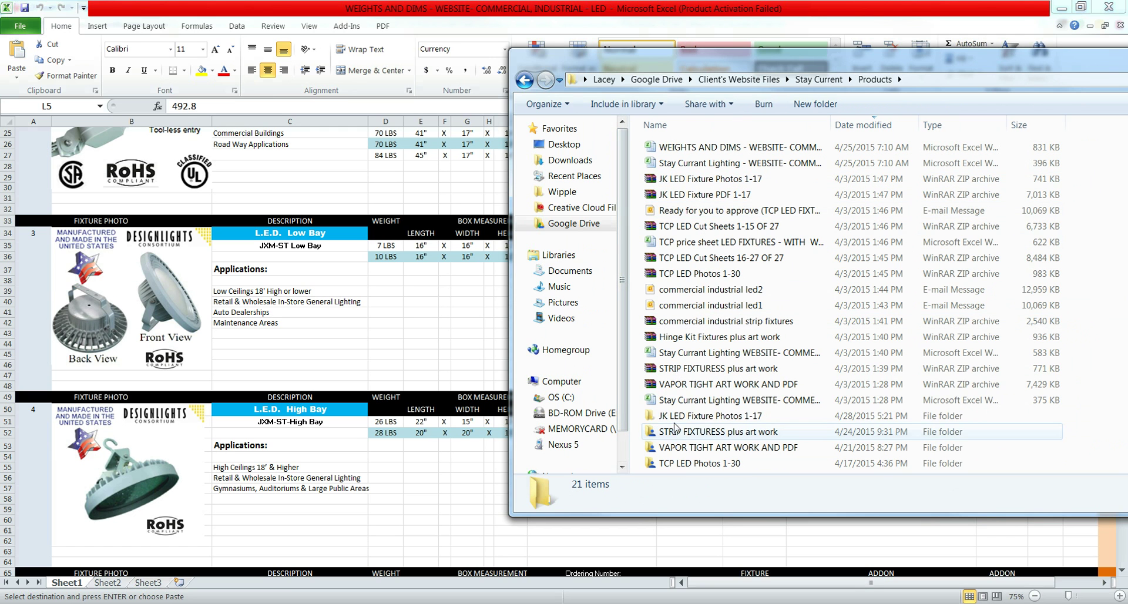
left_click(690, 406)
double_click(693, 415)
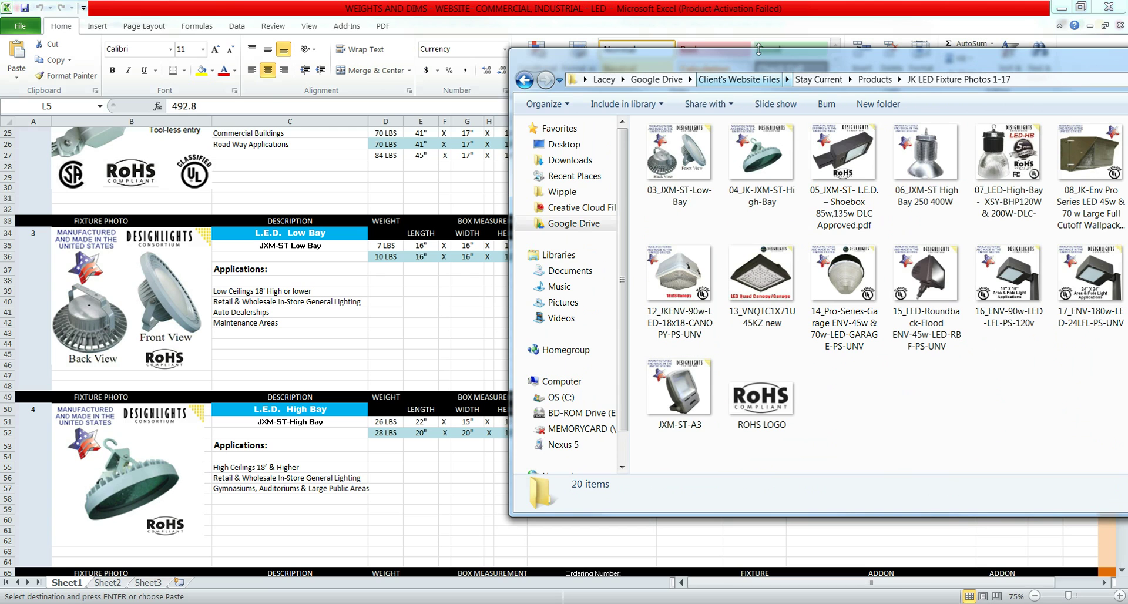
left_click_drag(734, 58, 223, 477)
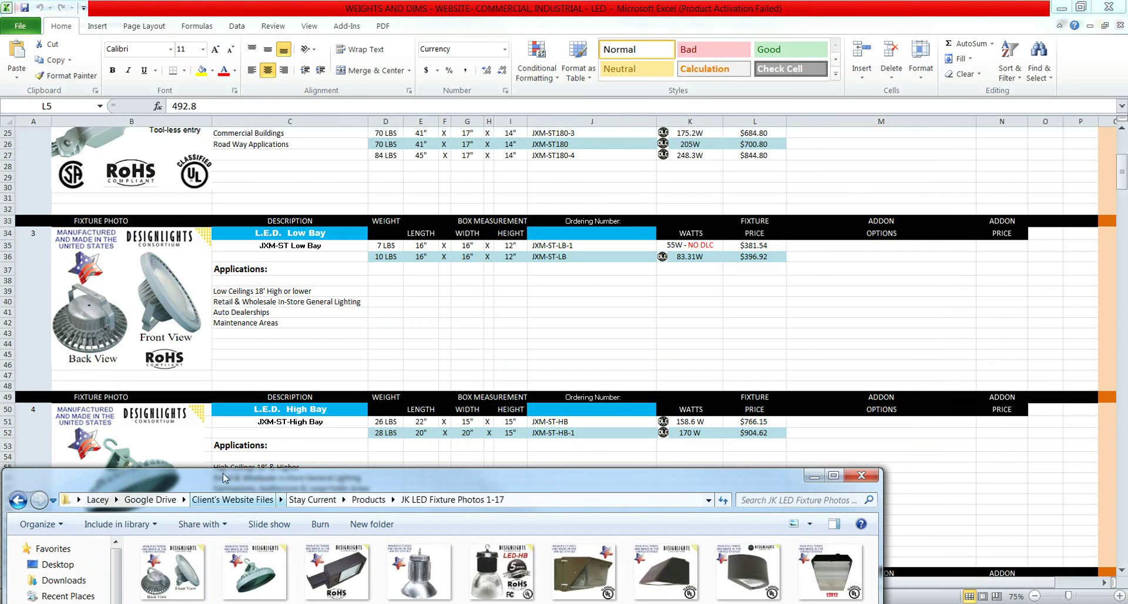
Step: Rename the 04_JK-JXM-ST-High-Bay photo to JXM-ST-HB, the ordering number in cell J51
left_click(560, 422)
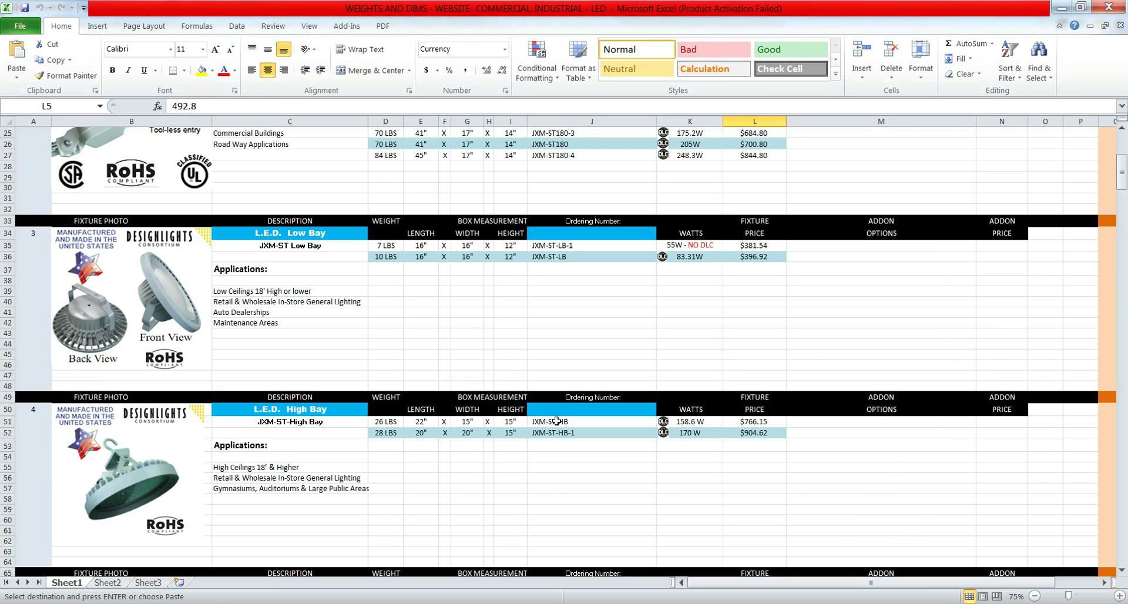
left_click(559, 421)
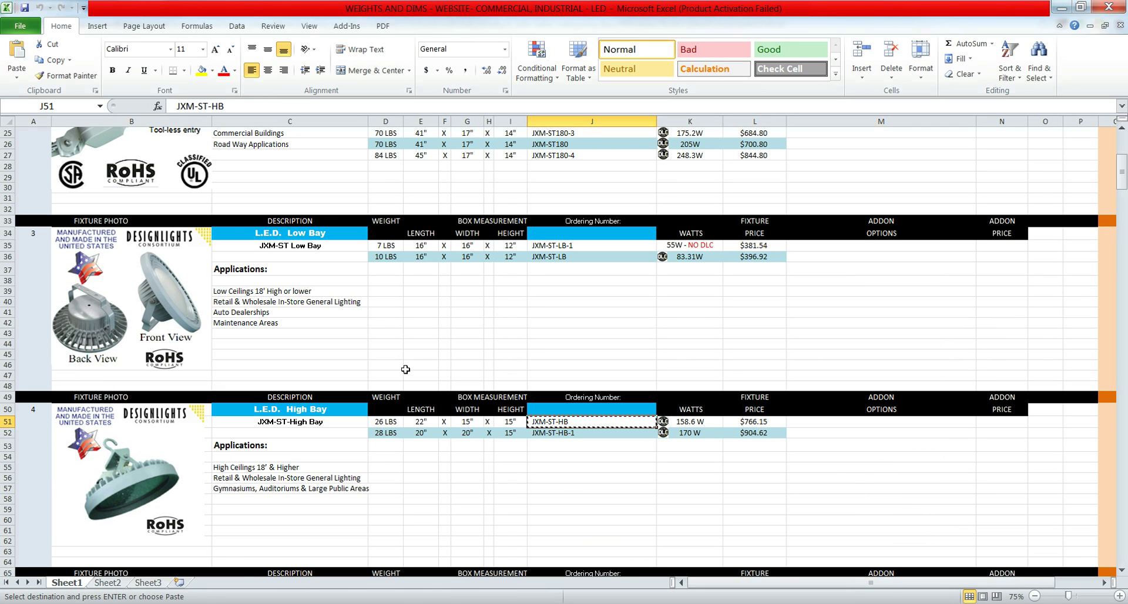
key("alt+Tab")
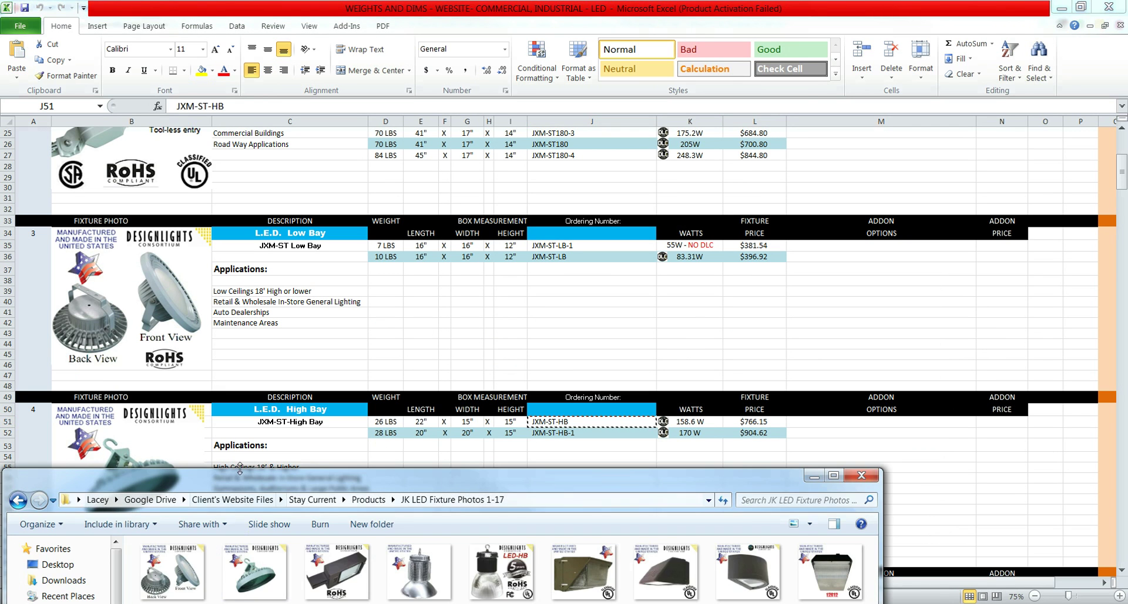
left_click_drag(246, 479, 462, 162)
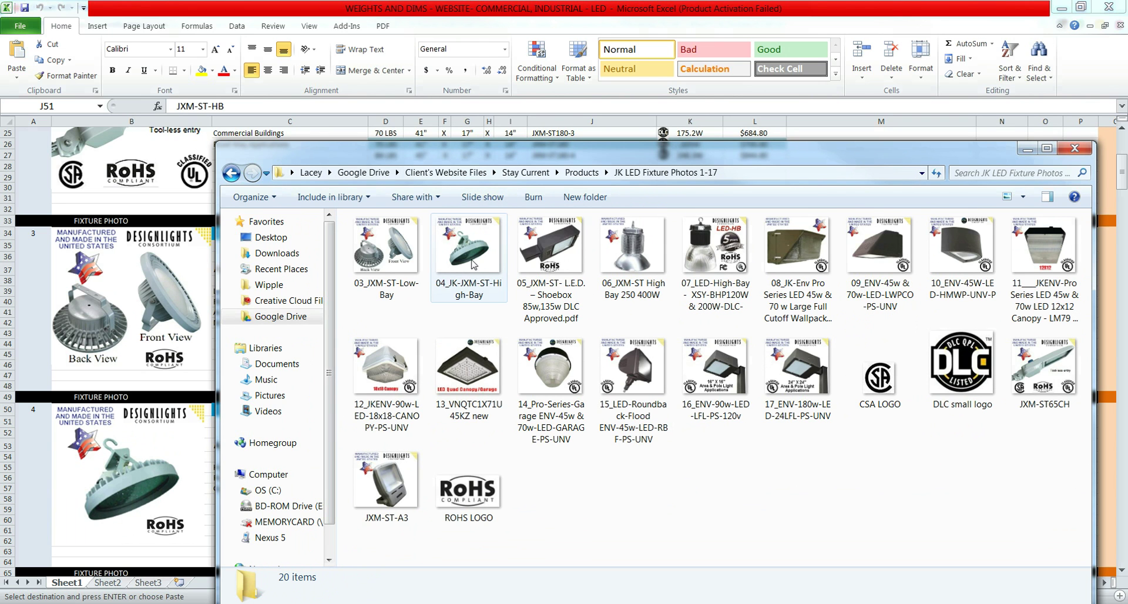
left_click(475, 287)
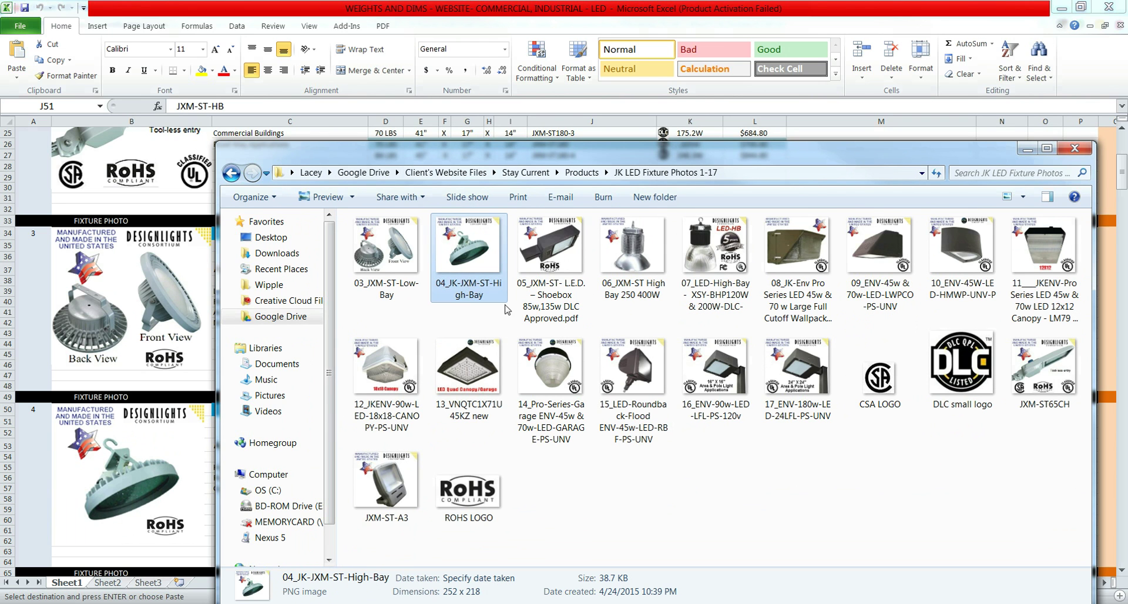
key("F2")
type("JXM-ST-HB")
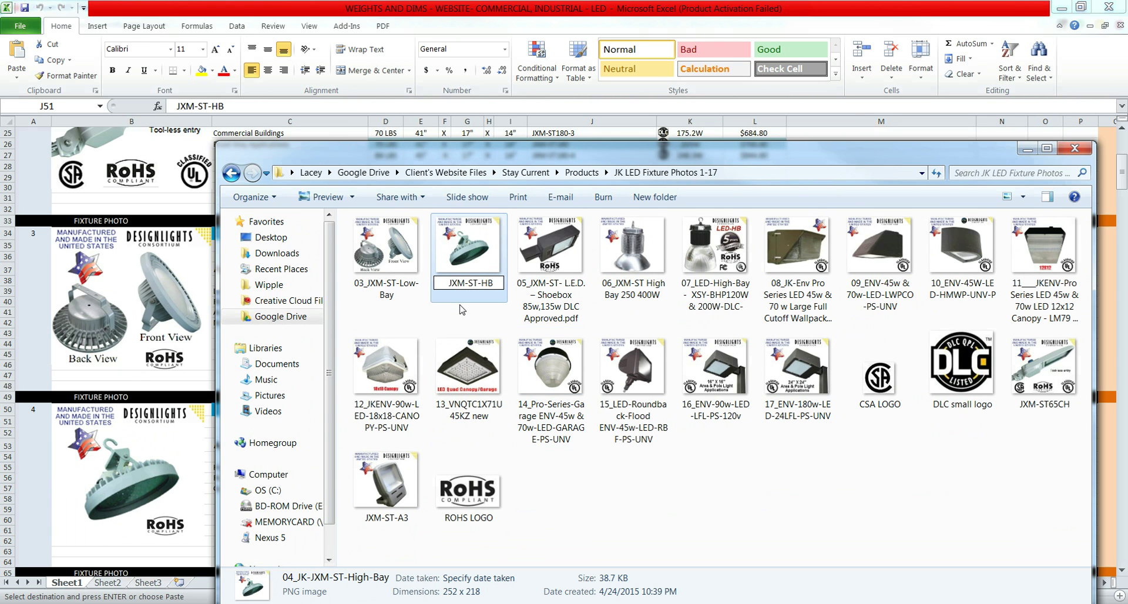
key("Return")
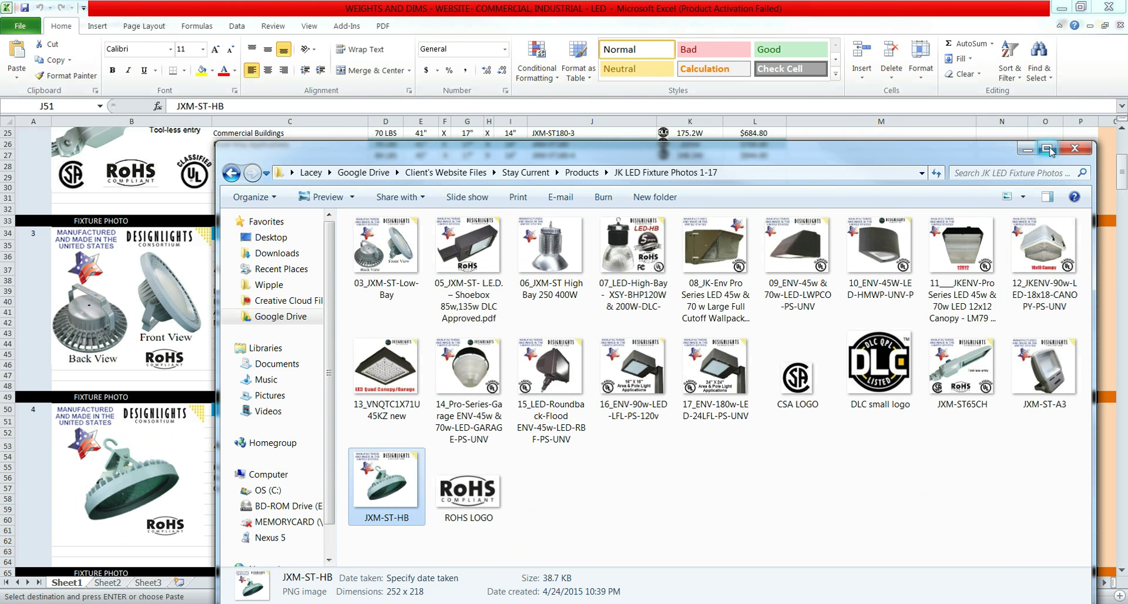
left_click(1027, 150)
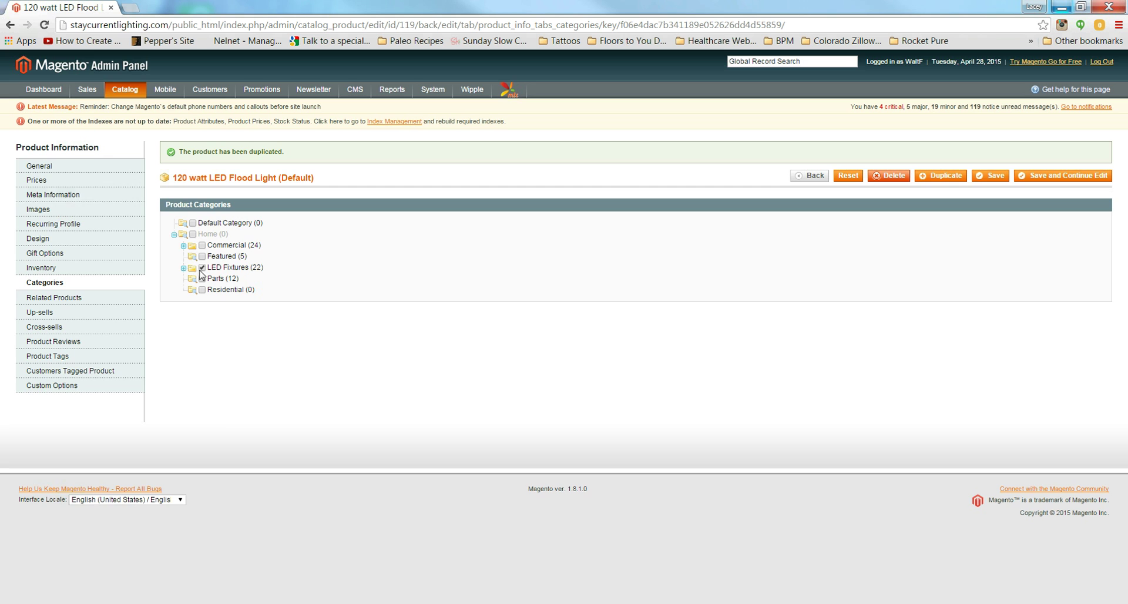
Step: Replace the product name with 158.6 watt LED High Bay, checking the wattage in the spreadsheet
left_click(62, 165)
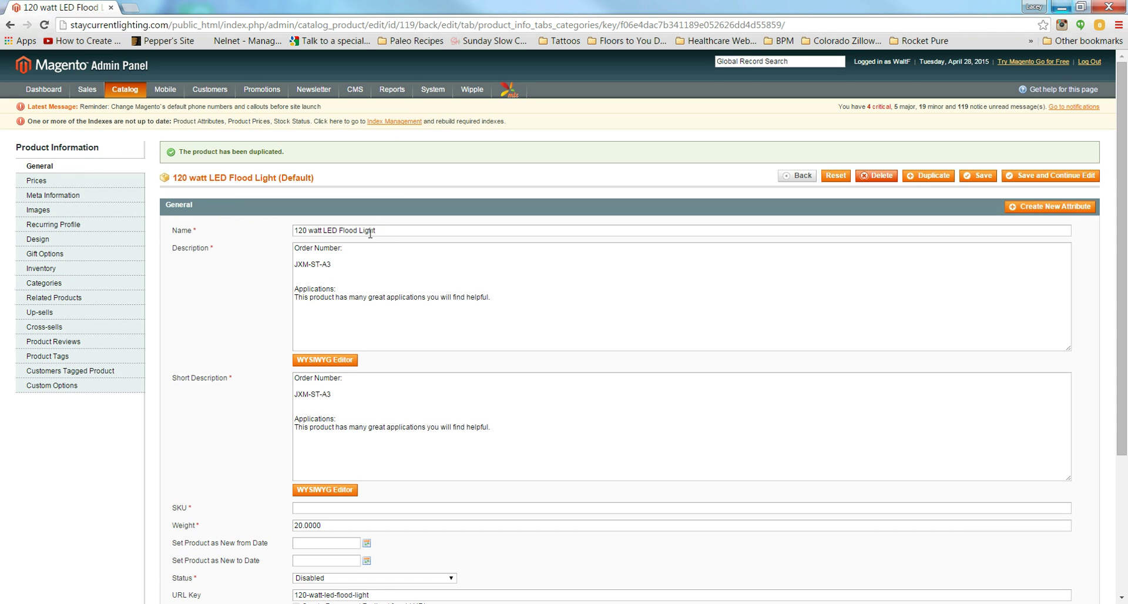
triple_click(401, 229)
type("156")
key("alt+Tab")
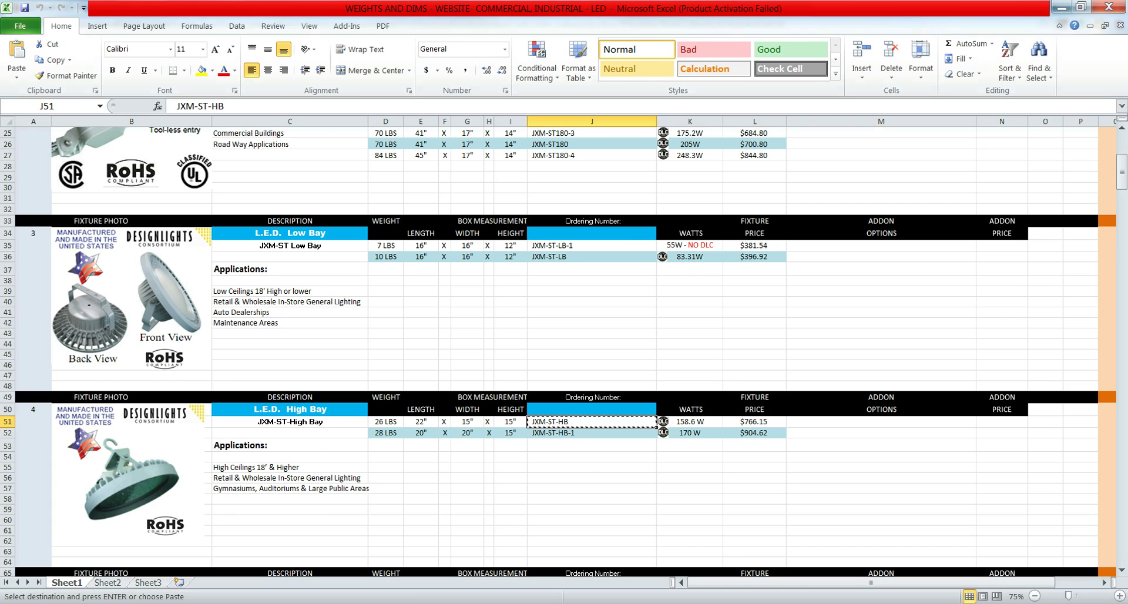
key("alt+Tab")
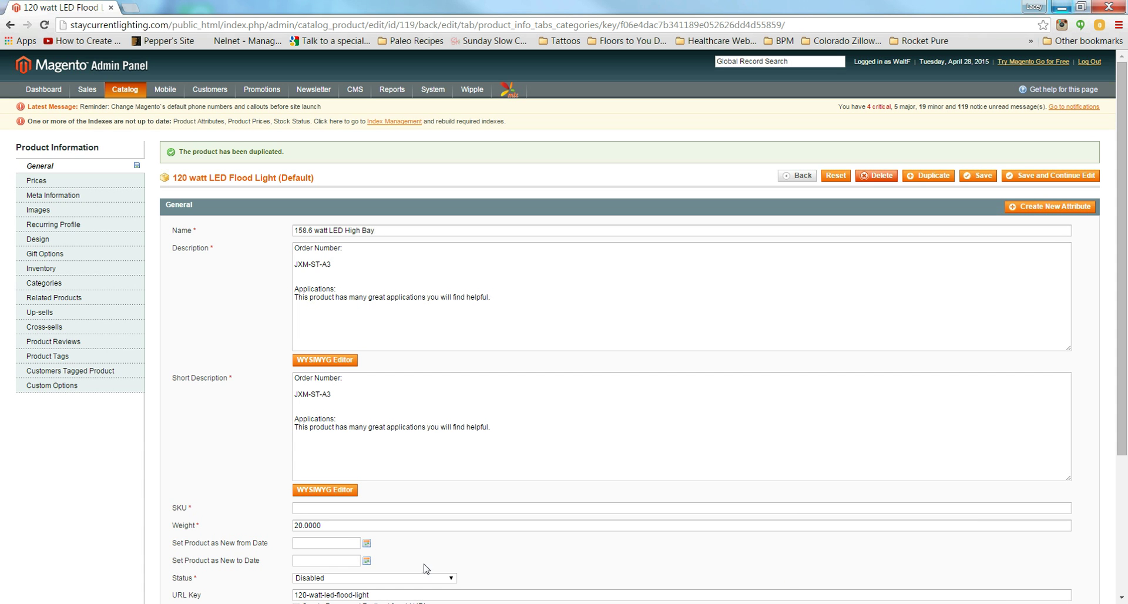
key("alt+Tab")
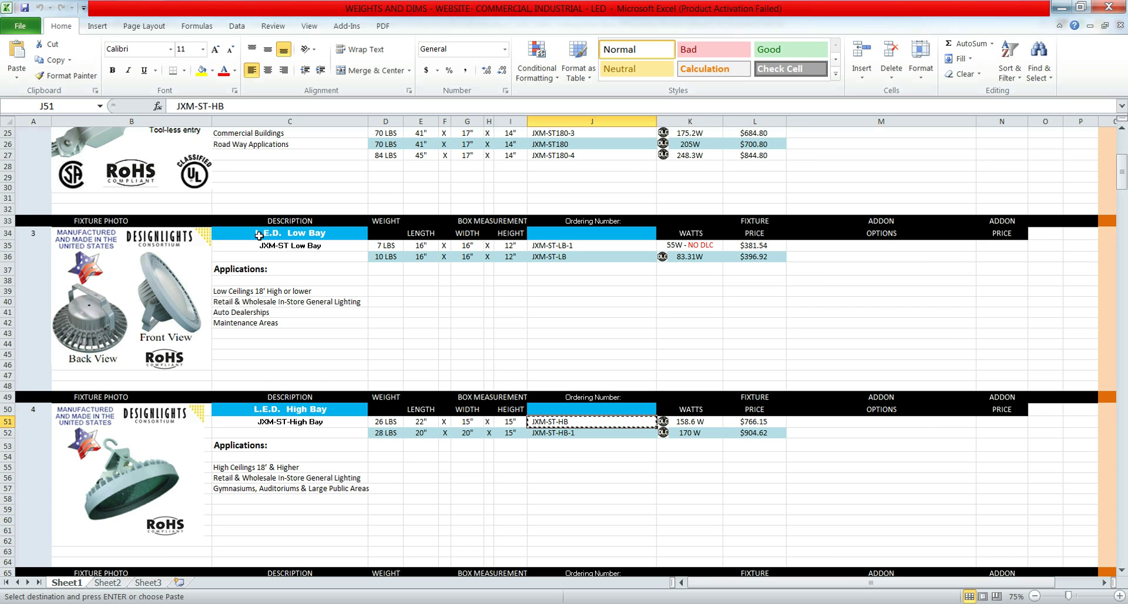
Step: Replace the Description with the High Bay text from cells C50:C57, adding an Ordering Number heading
left_click(279, 411)
left_click_drag(279, 410, 310, 489)
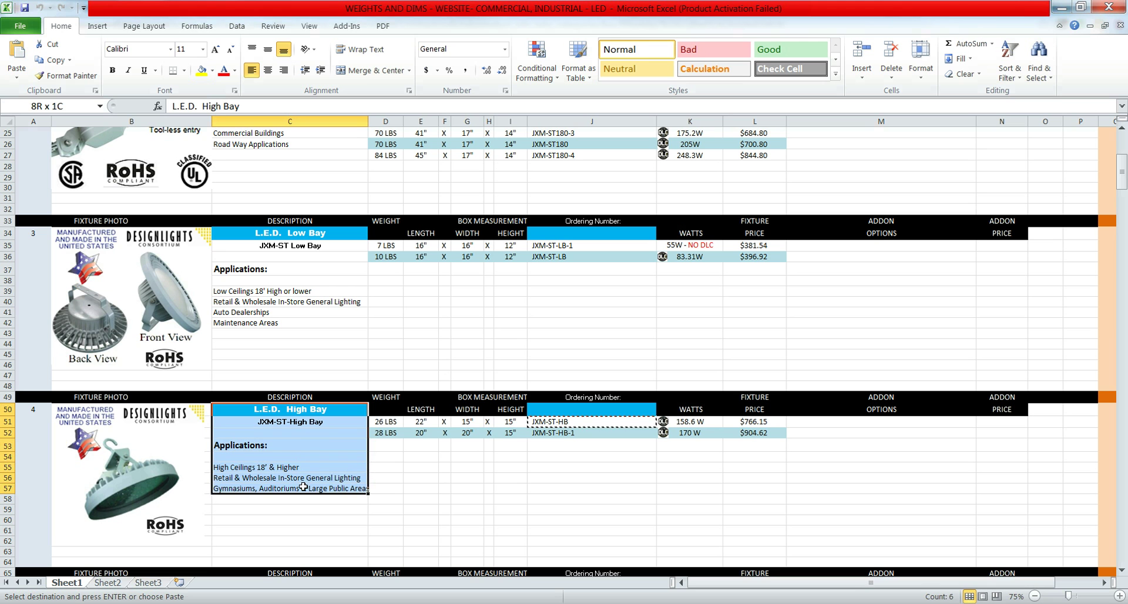
key("ctrl+c")
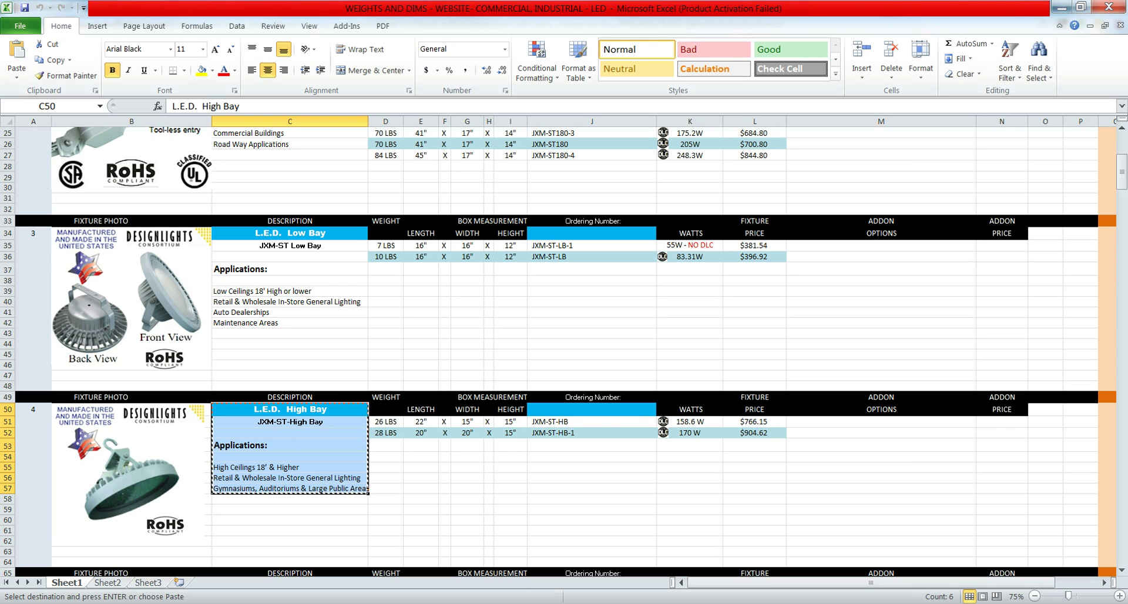
key("alt+Tab")
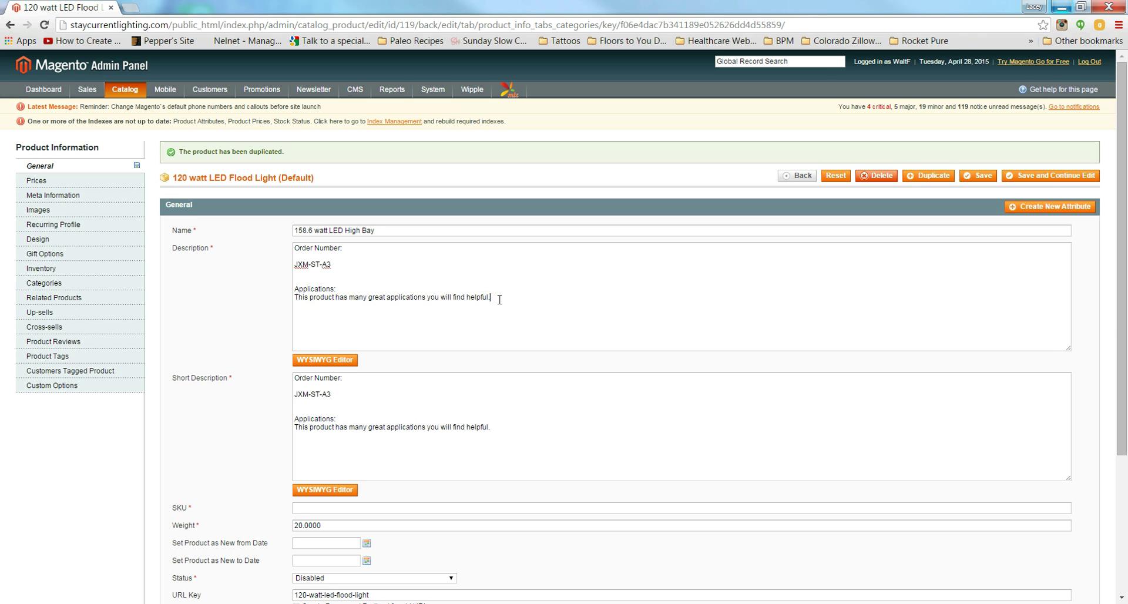
left_click_drag(500, 300, 156, 231)
key("ctrl+v")
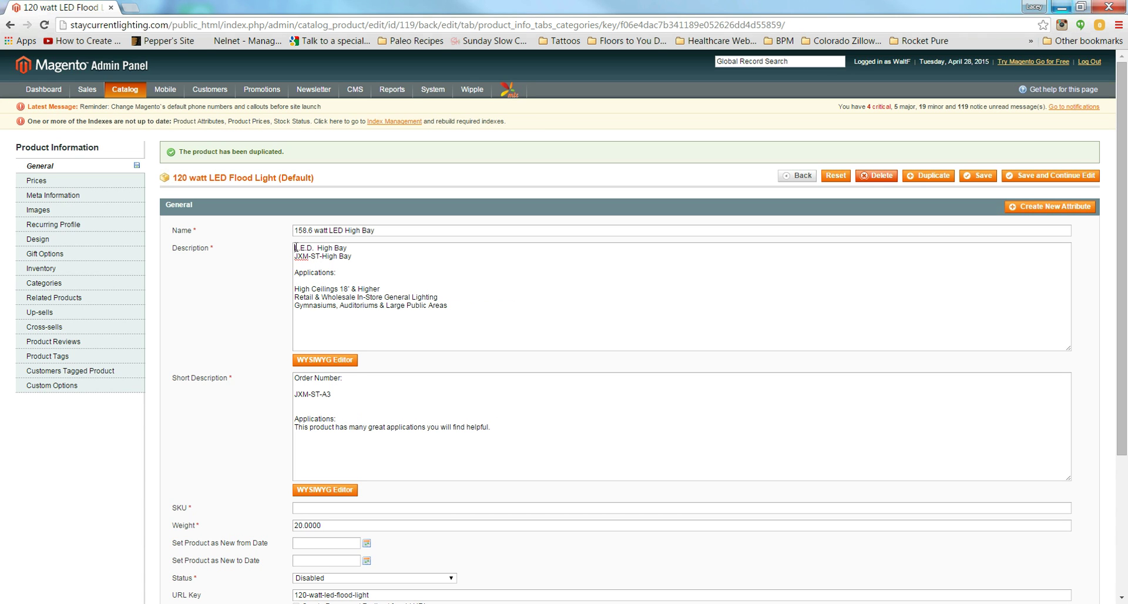
key("Return")
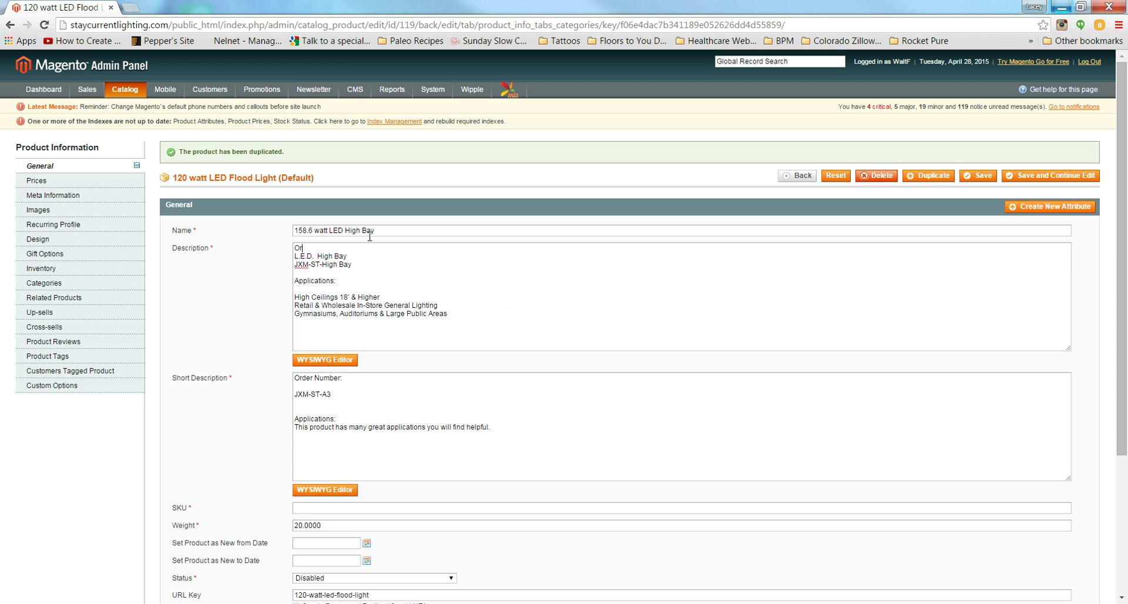
key("Return")
key("Return")
Step: Insert ordering number JXM-ST-HB from cell J51 under the Ordering Number heading
key("alt+Tab")
left_click(595, 418)
key("Escape")
key("ctrl+c")
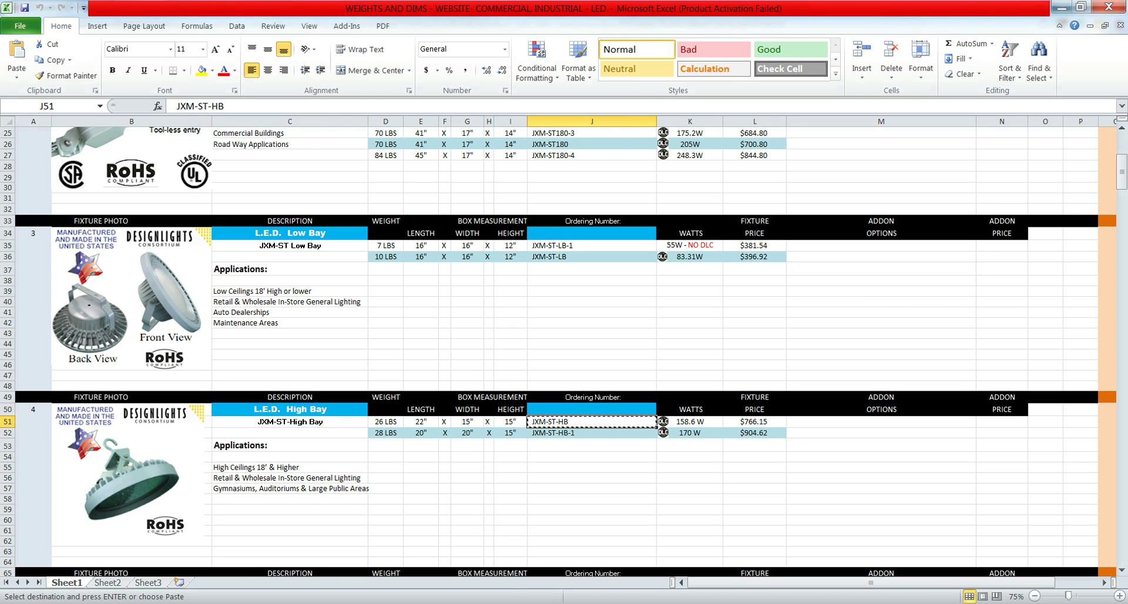
key("alt+Tab")
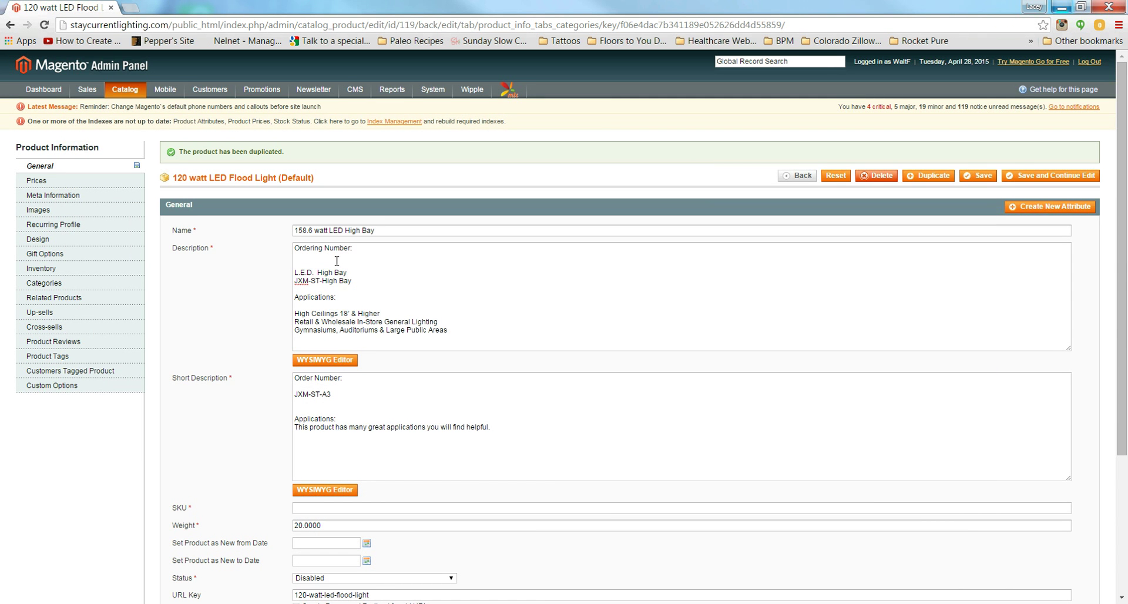
key("ctrl+v")
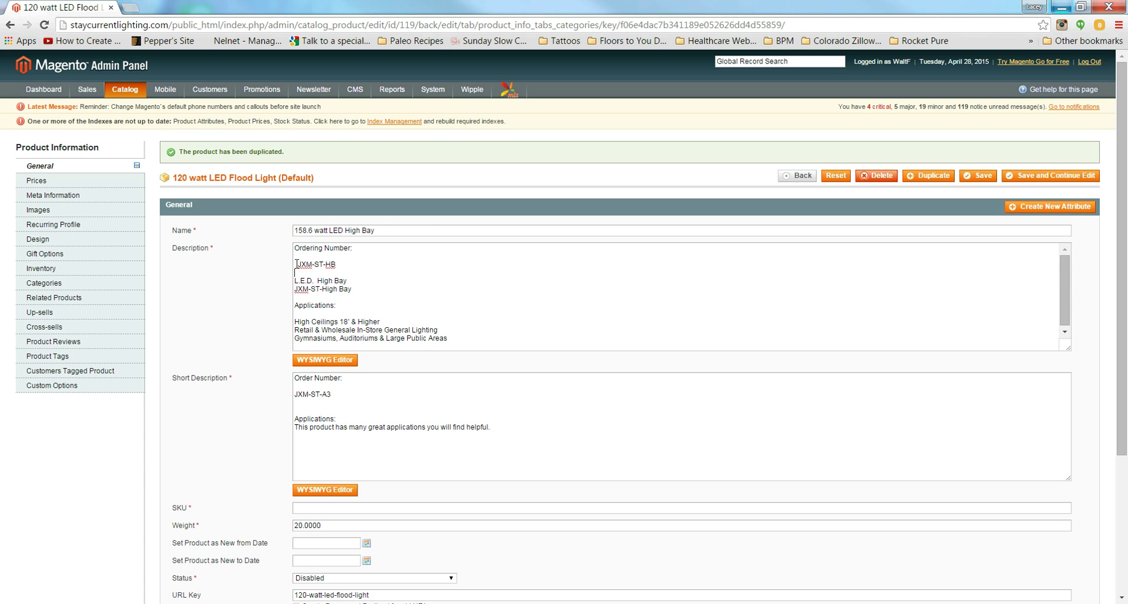
key("BackSpace")
Step: Copy the full Description text into the Short Description field
key("ctrl+a")
left_click(338, 441)
key("ctrl+a")
key("ctrl+v")
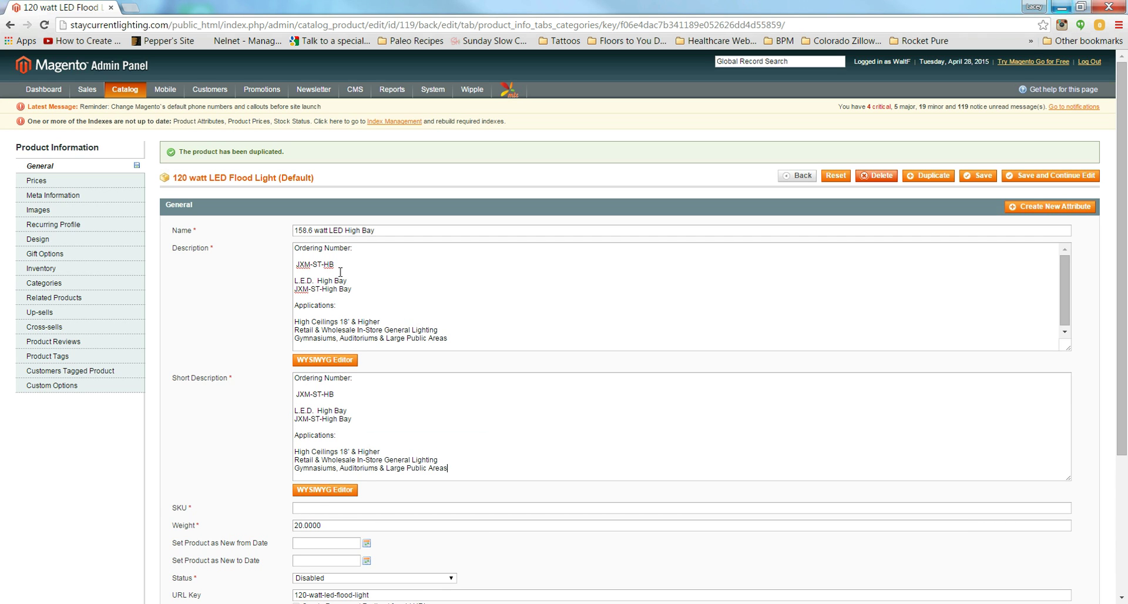
Step: Set the SKU to JXM-ST-HB, copied from the Description's ordering number
left_click_drag(335, 264, 301, 267)
left_click(332, 508)
key("ctrl+v")
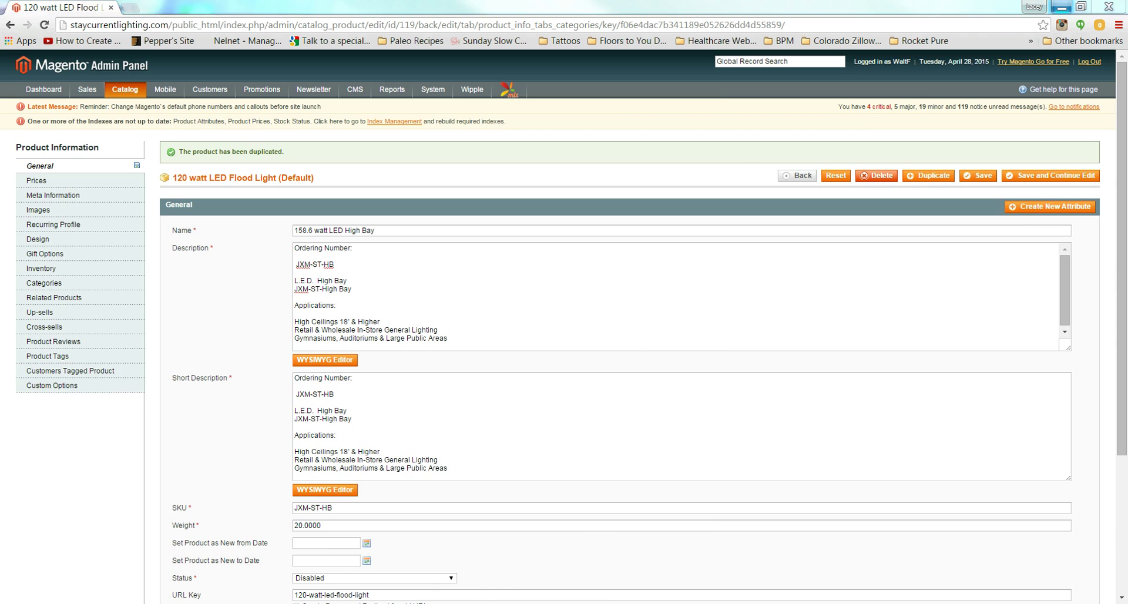
key("alt+Tab")
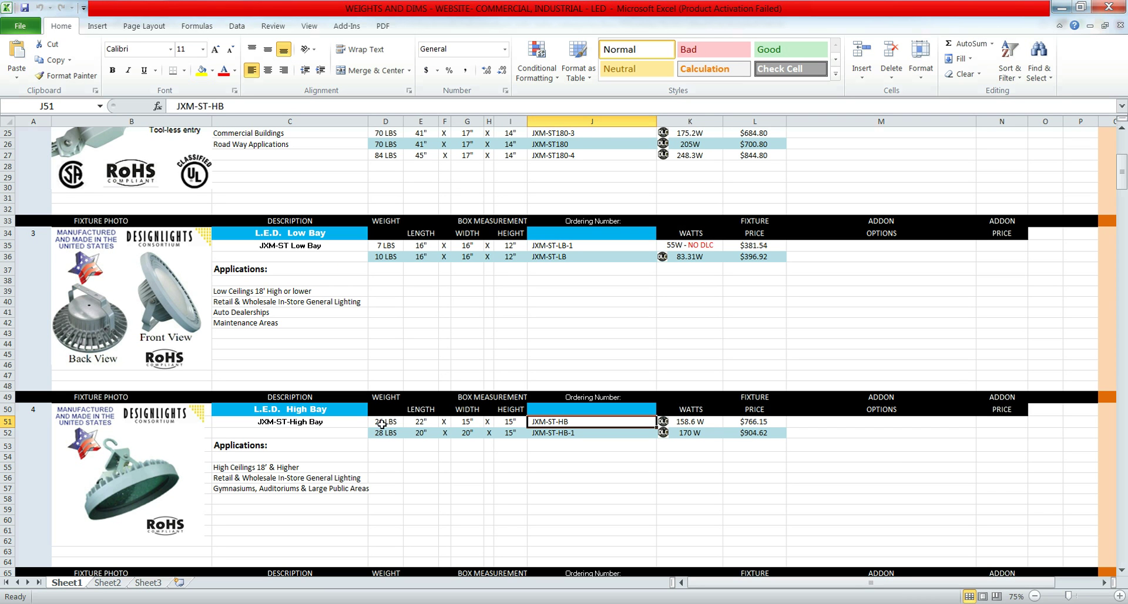
key("alt+Tab")
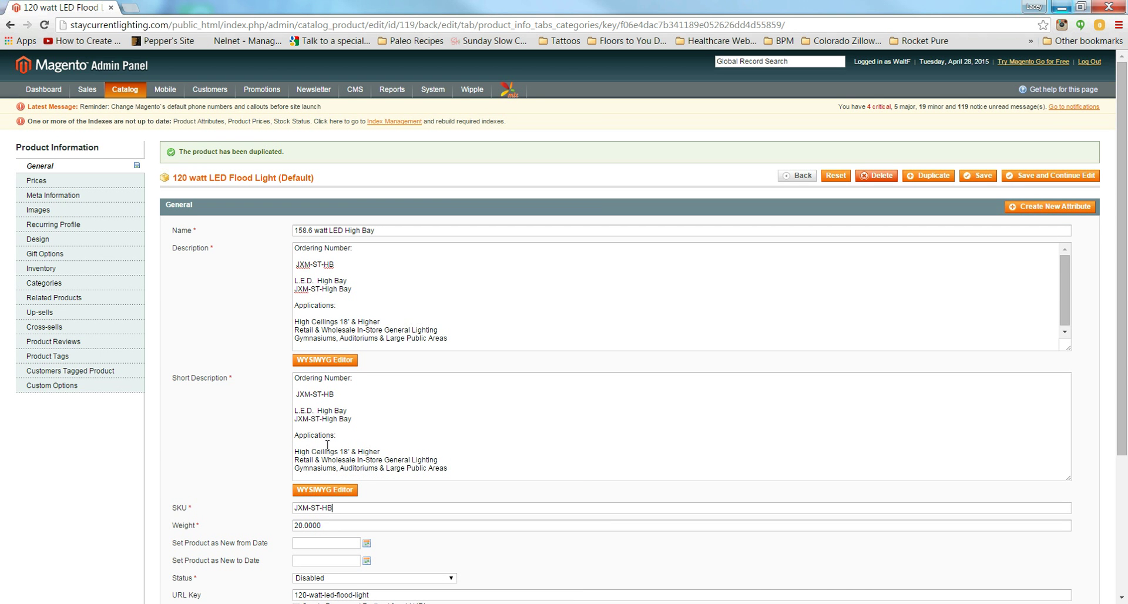
Step: Set weight 26, status Enabled and URL key 158-6-watt-led-high-bay
key("Tab")
type("2")
scroll(336, 562, "down", 1)
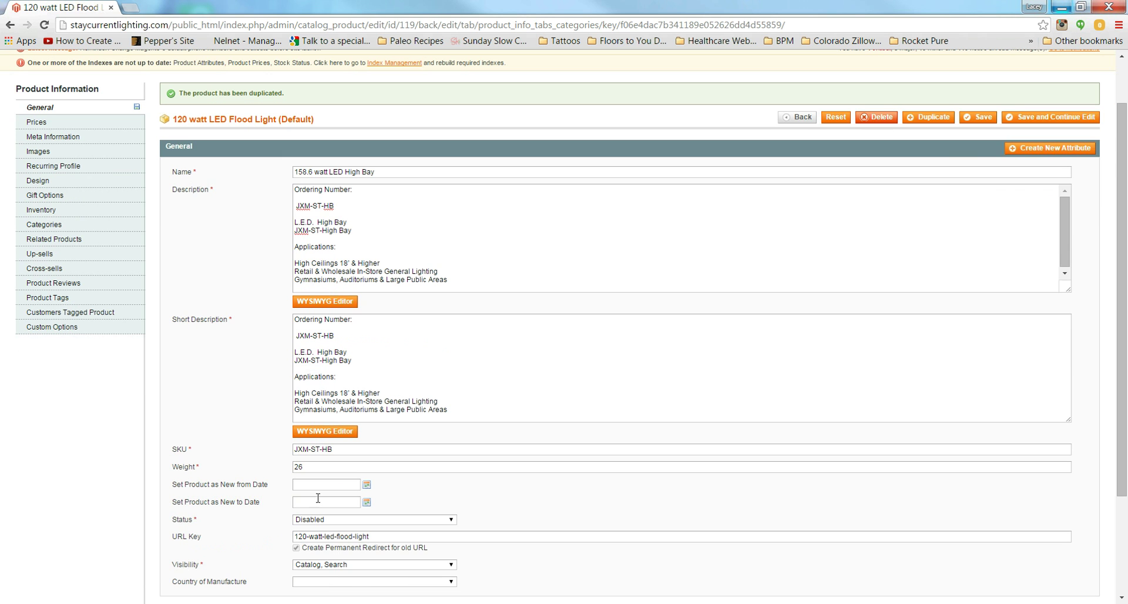
left_click(328, 520)
left_click(327, 536)
left_click_drag(378, 536, 237, 540)
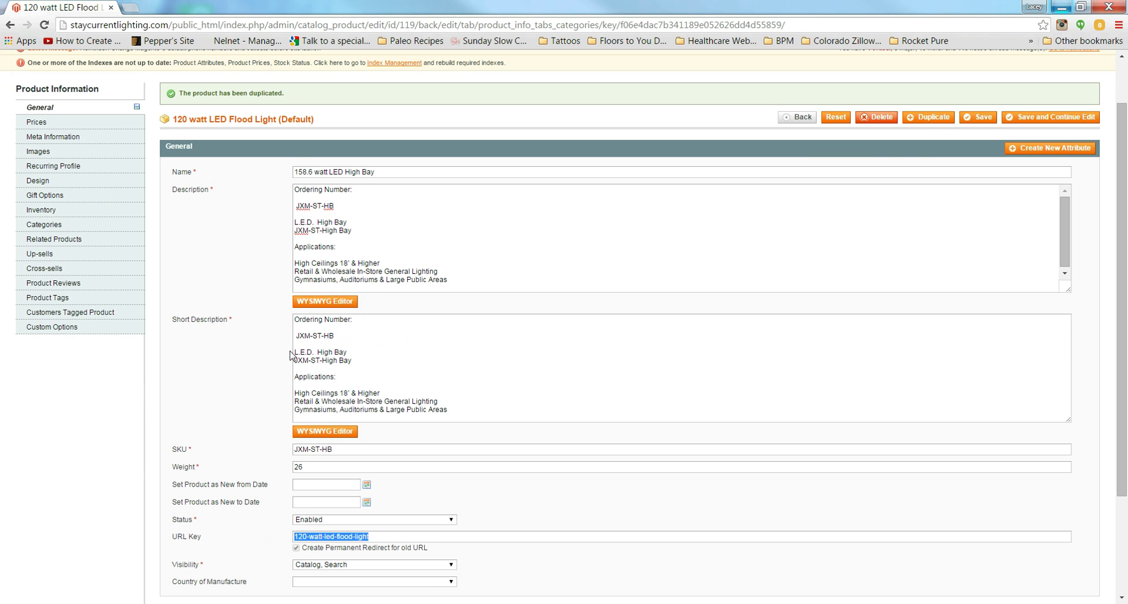
type("1")
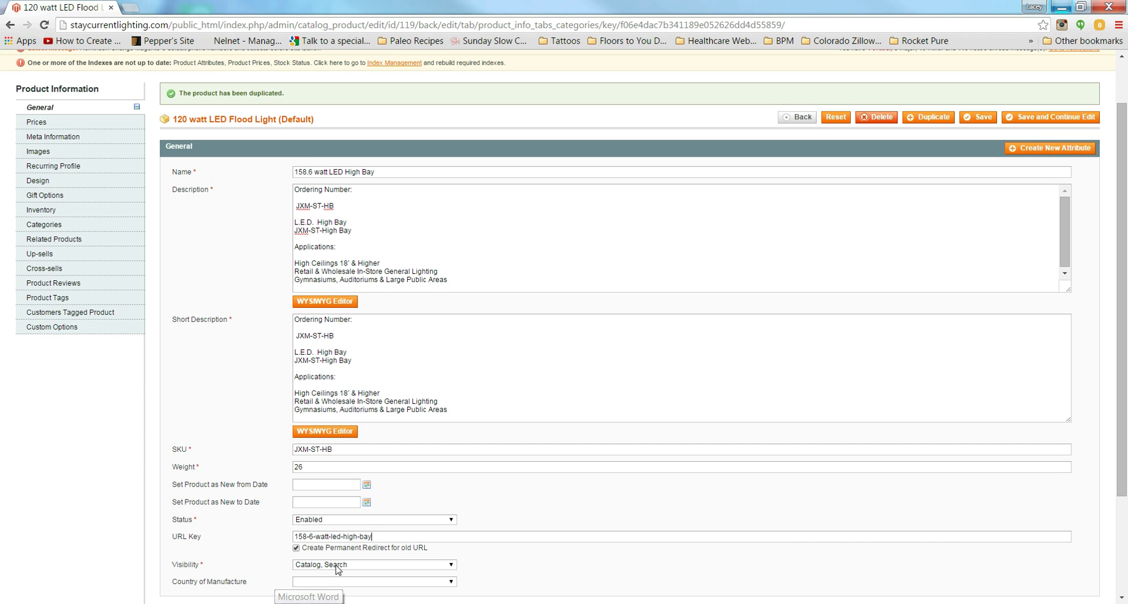
left_click(36, 122)
Step: Change the price from 492.80 to 766.15, taken from the spreadsheet
key("alt+Tab")
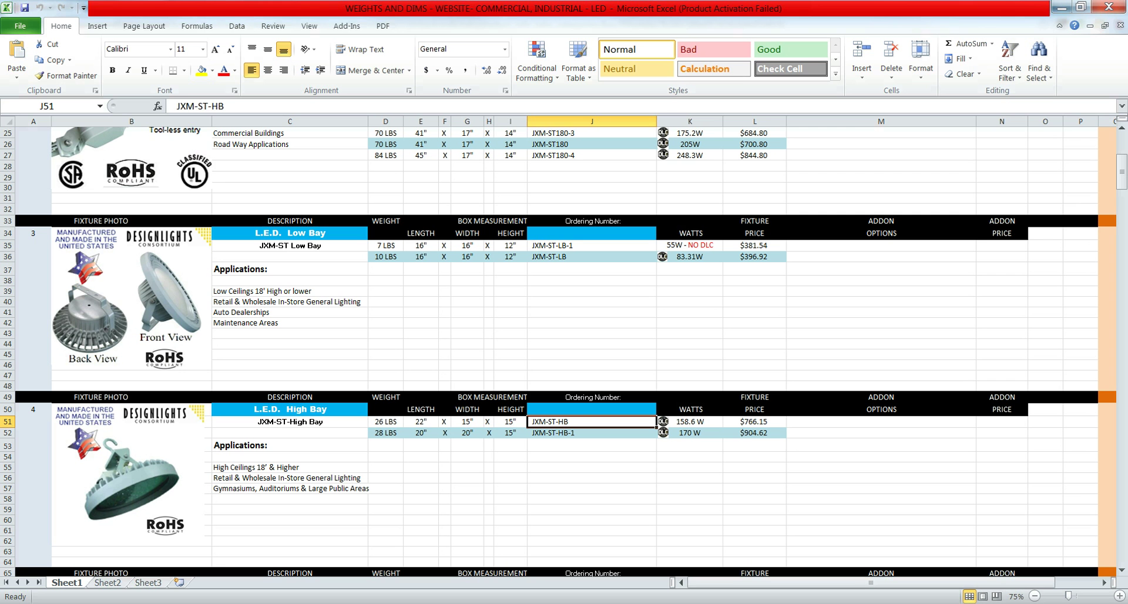
key("ctrl+c")
key("alt+Tab")
left_click_drag(325, 229, 159, 231)
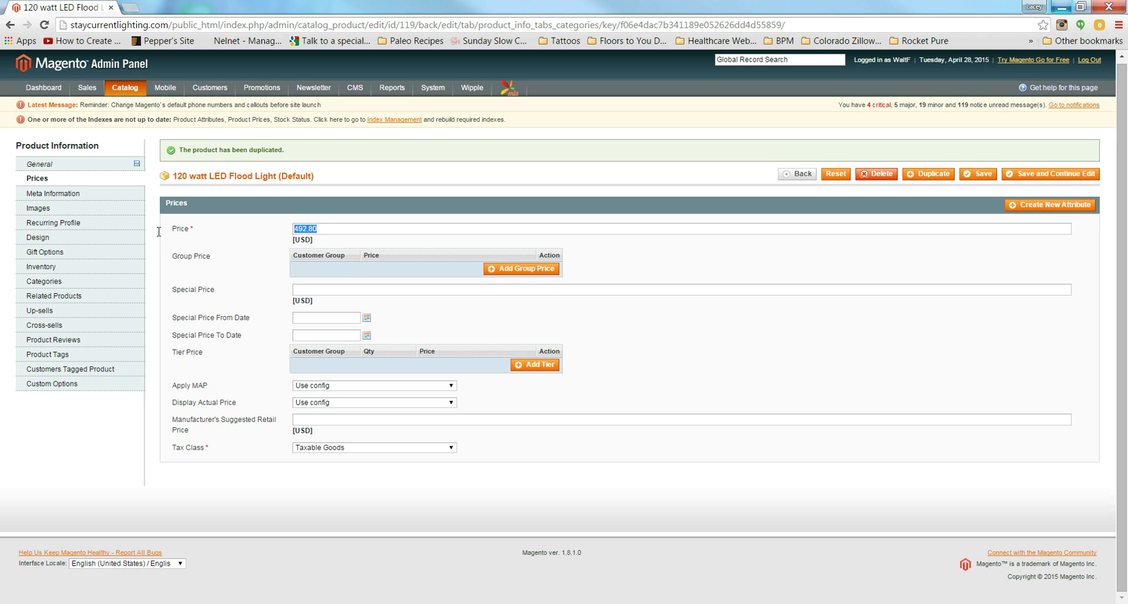
type("766.15")
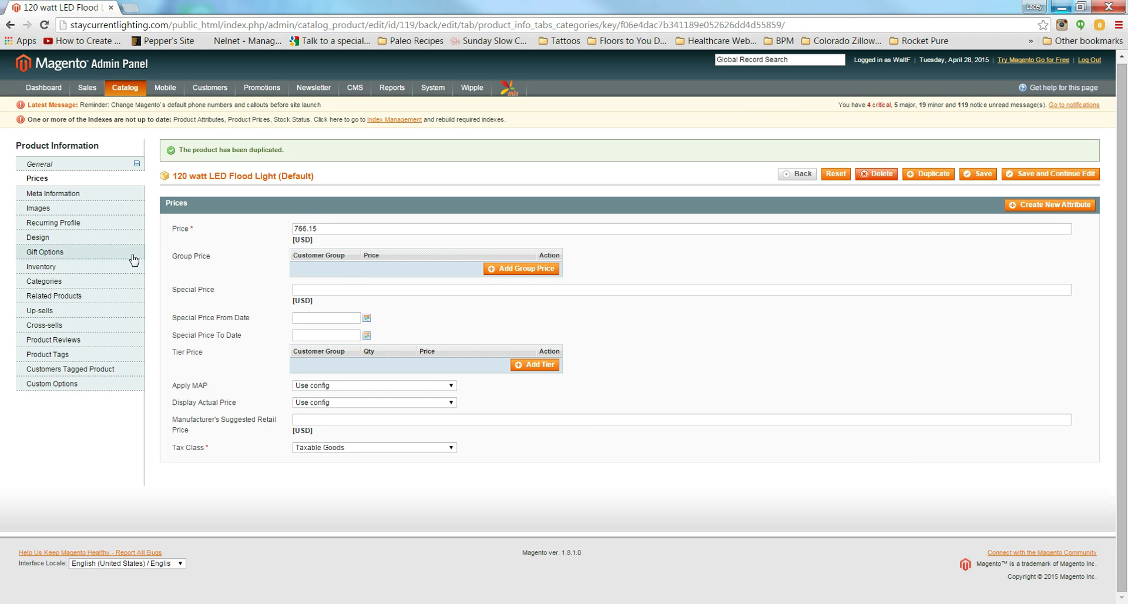
left_click(125, 208)
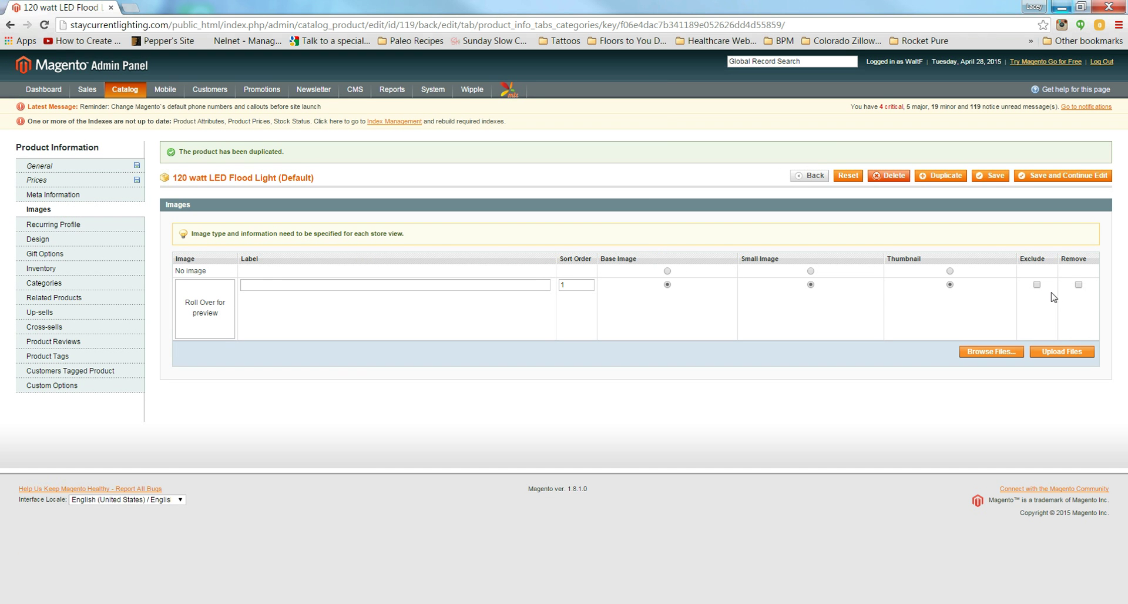
Step: Upload JXM-ST-HB as a new image with sort order 1, set as base and small image
left_click(994, 355)
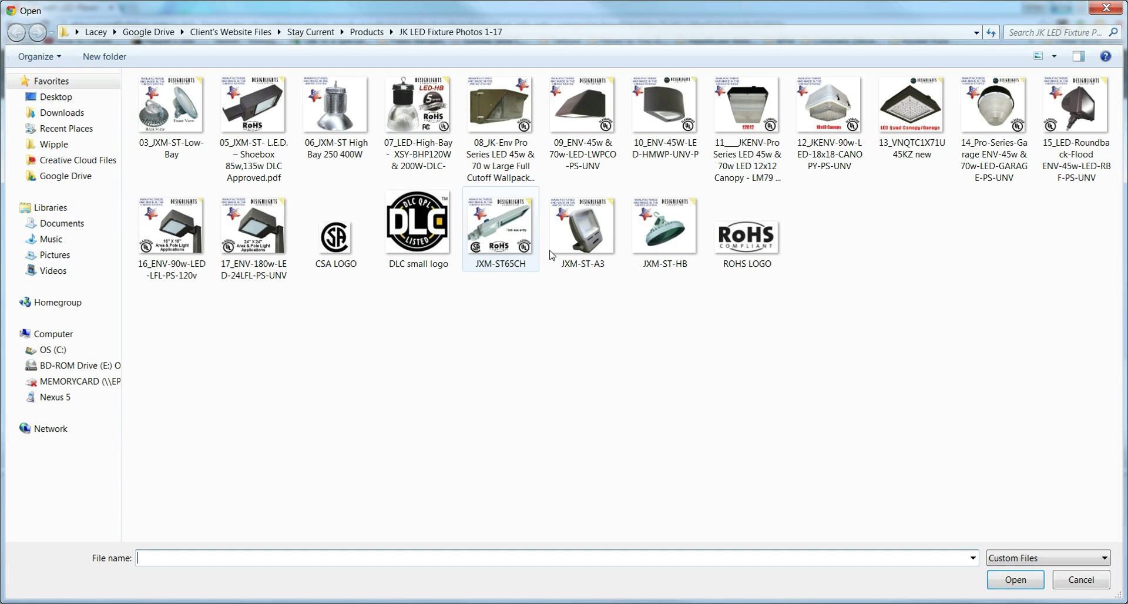
left_click(658, 244)
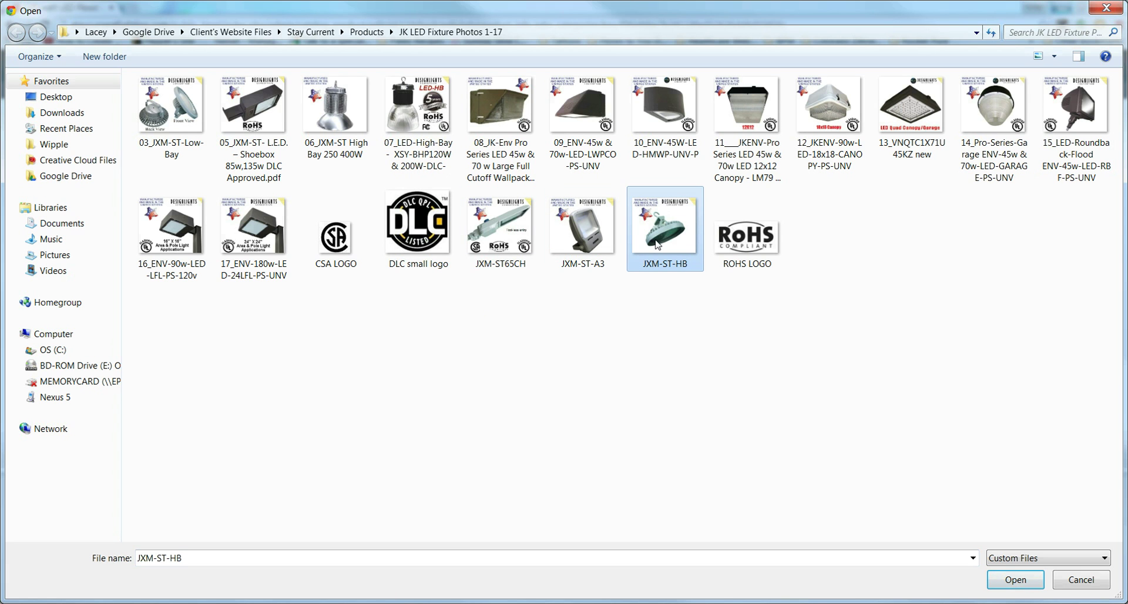
double_click(657, 244)
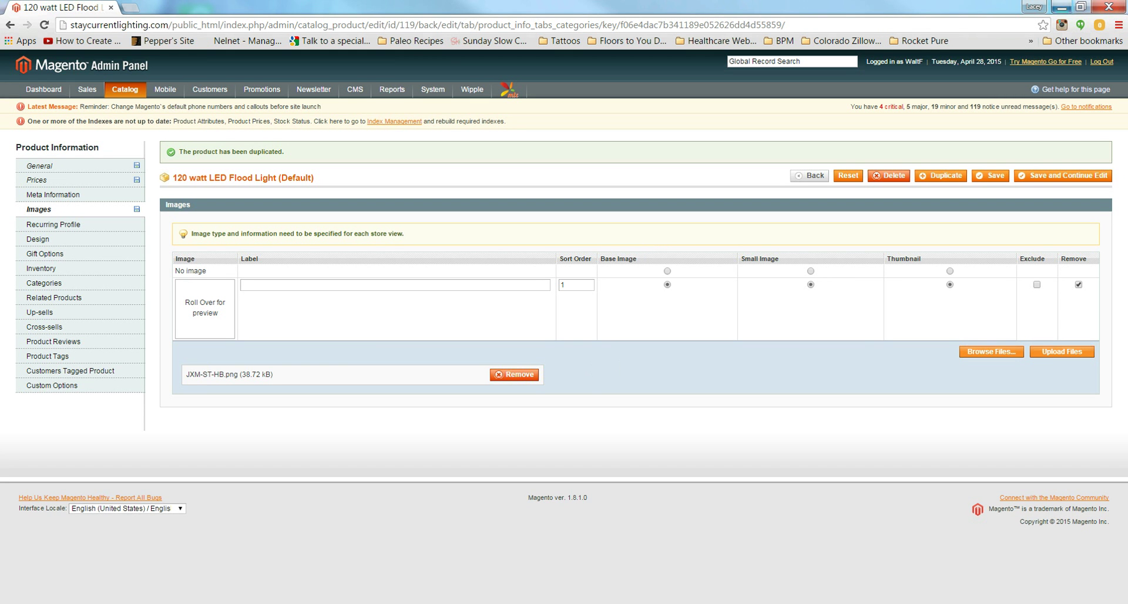
left_click(1057, 352)
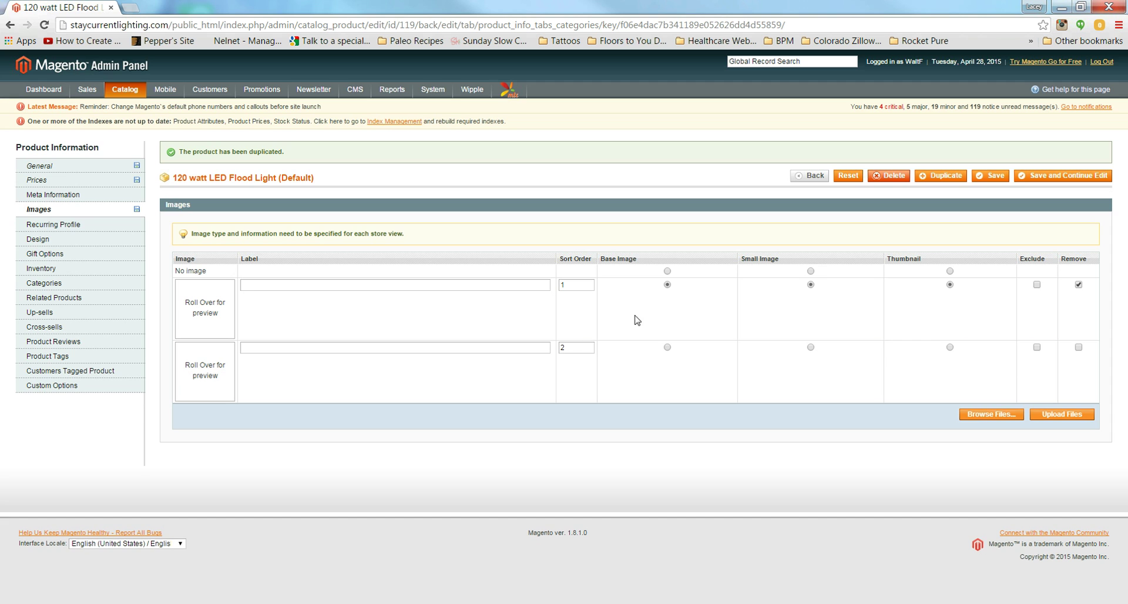
type("1")
left_click(667, 347)
left_click(811, 348)
Step: Move the product from LED Fixtures > Flood and Spot Lights to High Bay and save it
left_click(52, 269)
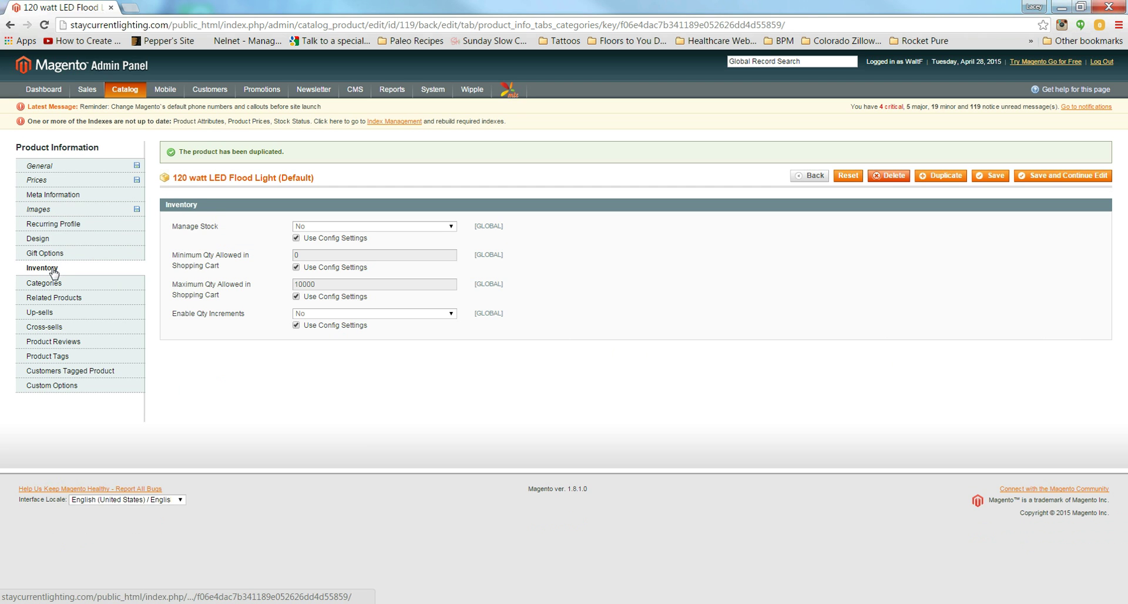
left_click(48, 283)
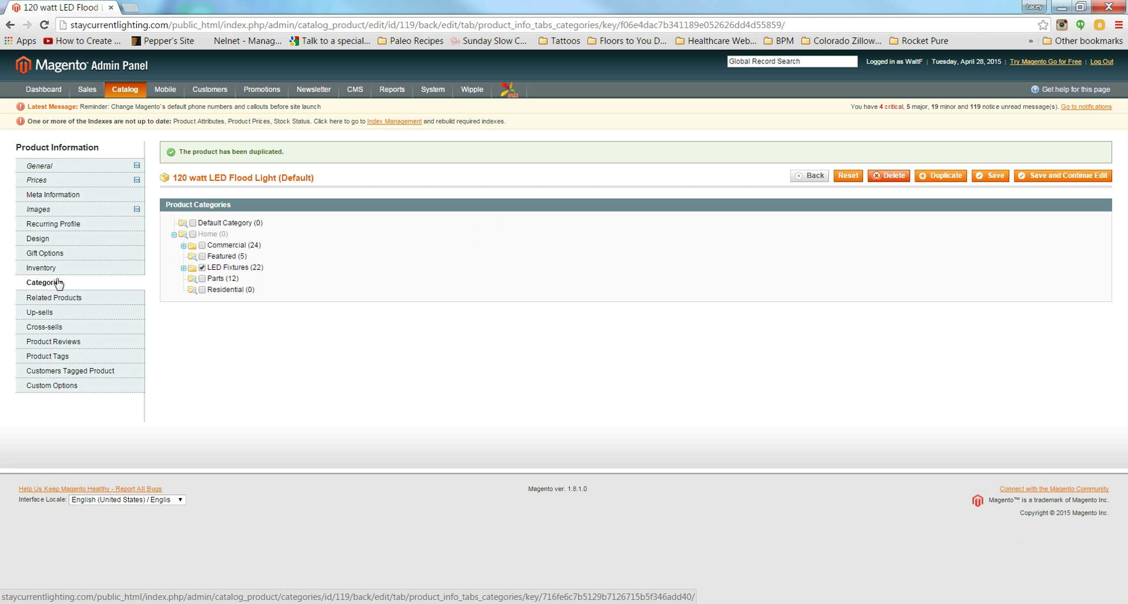
left_click(183, 268)
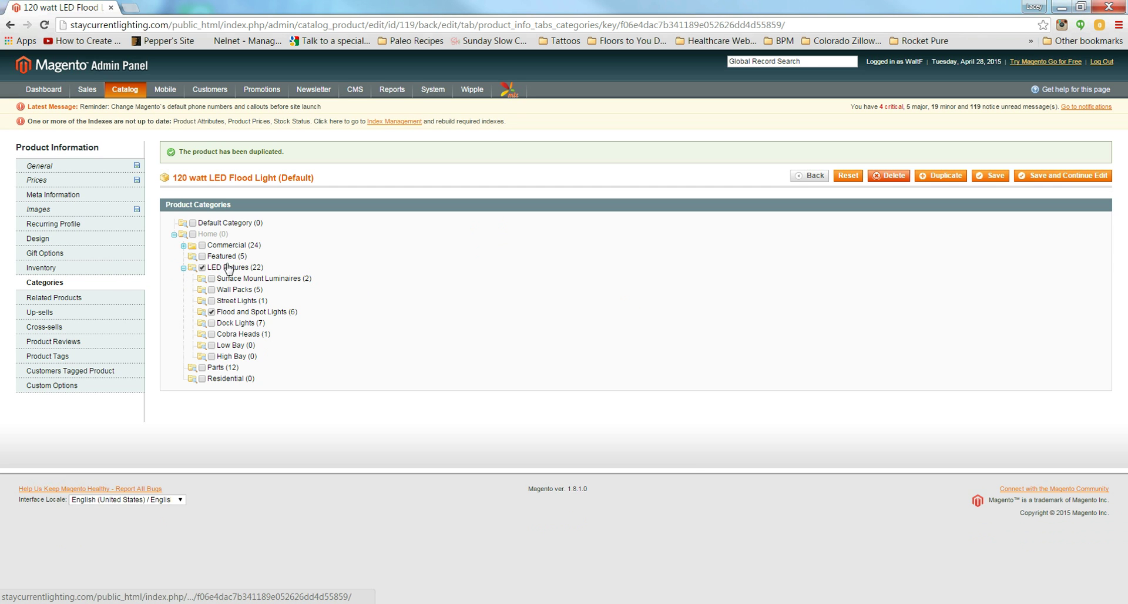
left_click(211, 312)
left_click(211, 356)
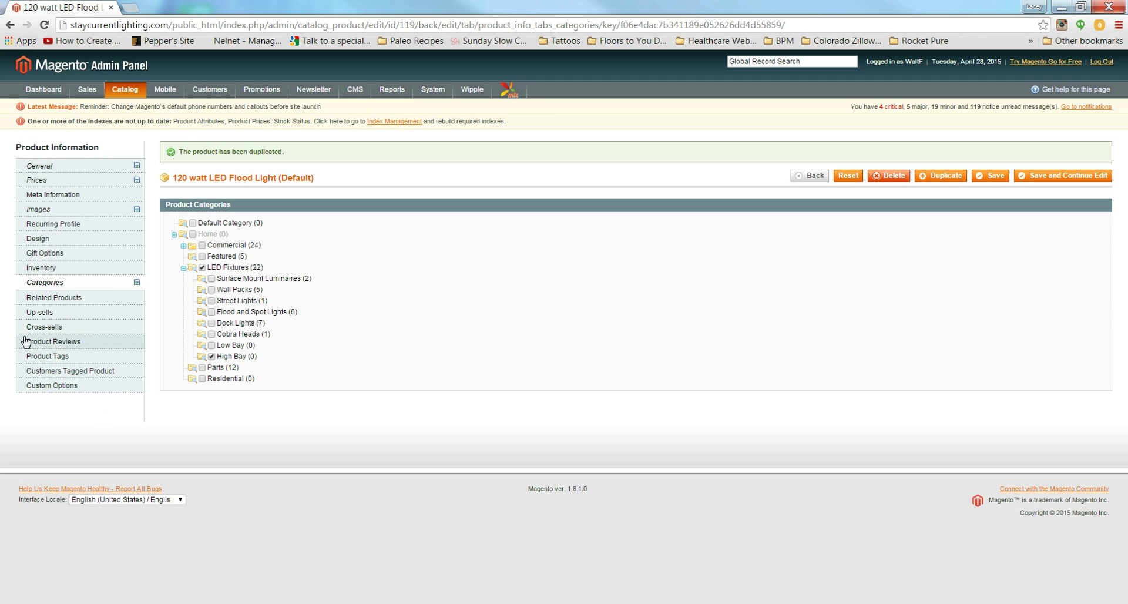
left_click(987, 175)
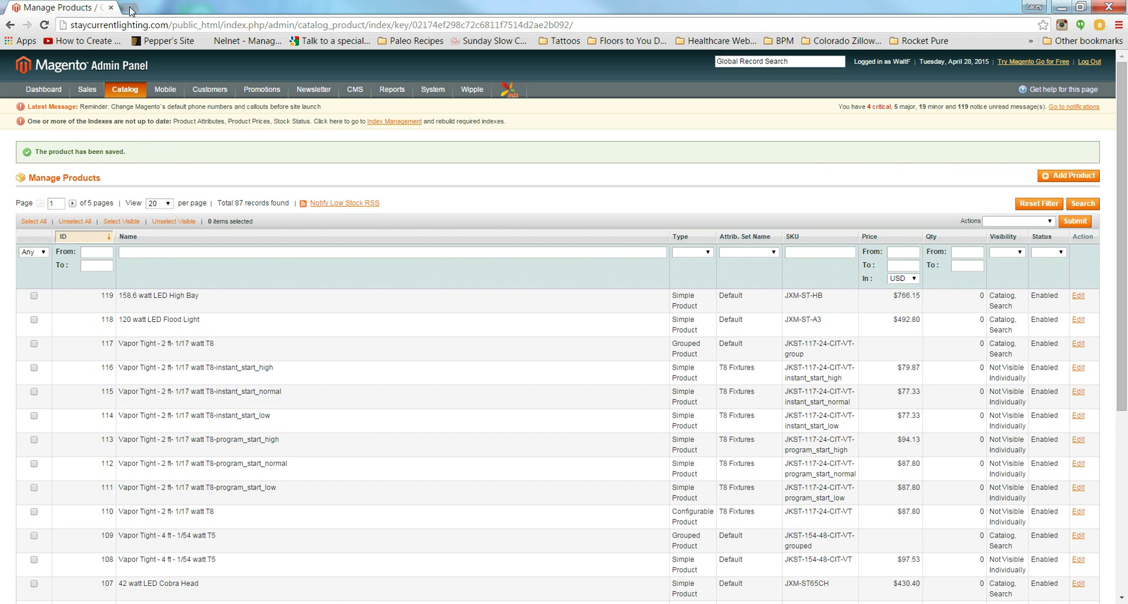
Step: In a new tab, load the storefront and go to LED Fixtures > Flood and Spot Lights
left_click(133, 7)
type("sta")
key("Return")
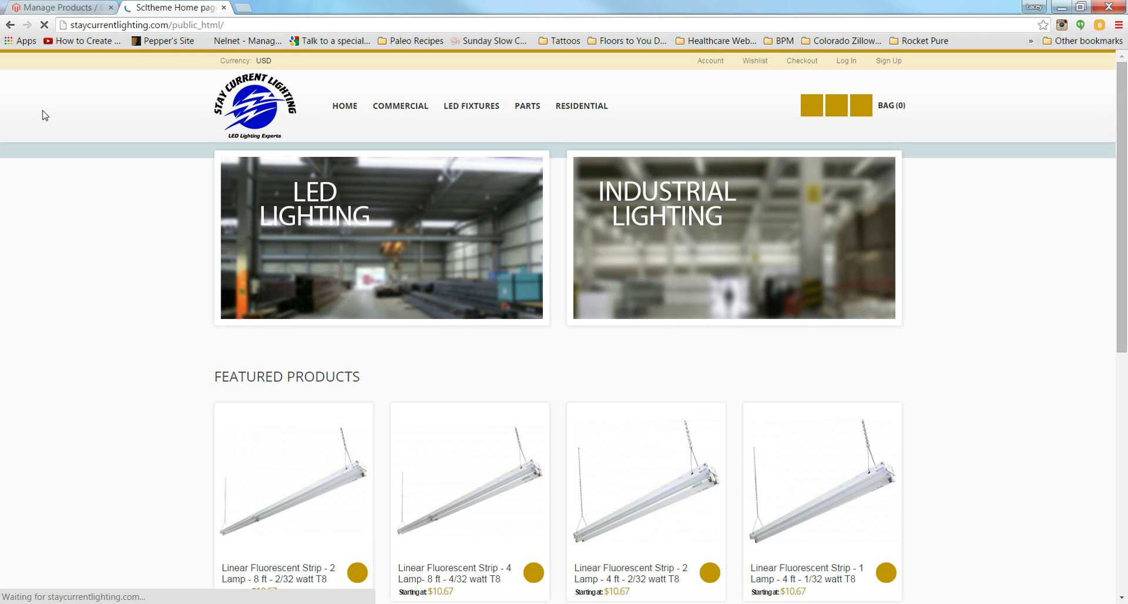
mouse_move(472, 109)
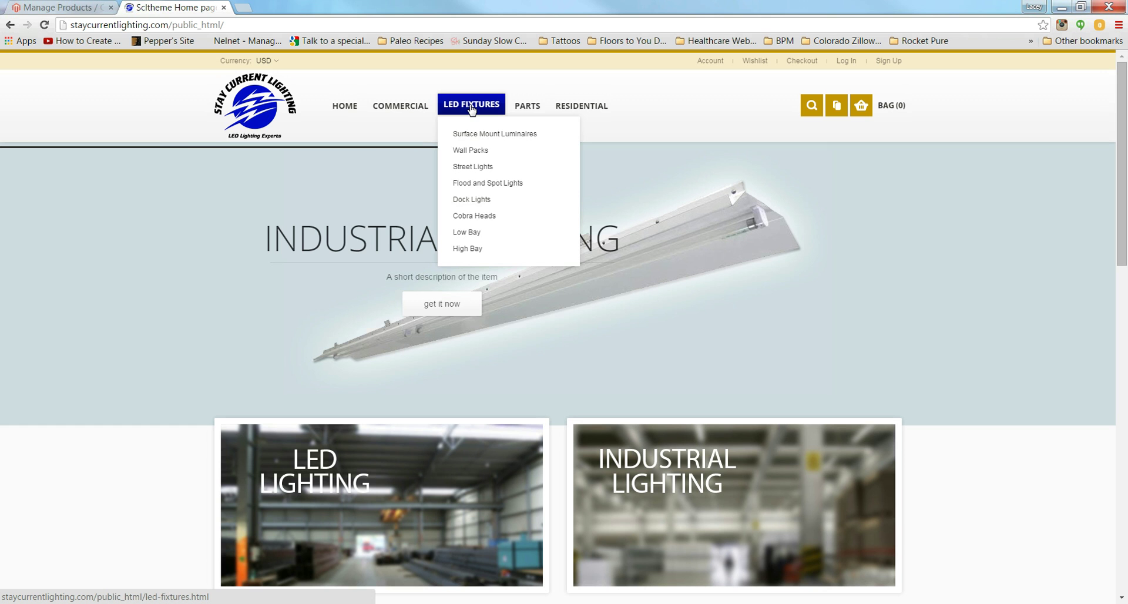
left_click(468, 183)
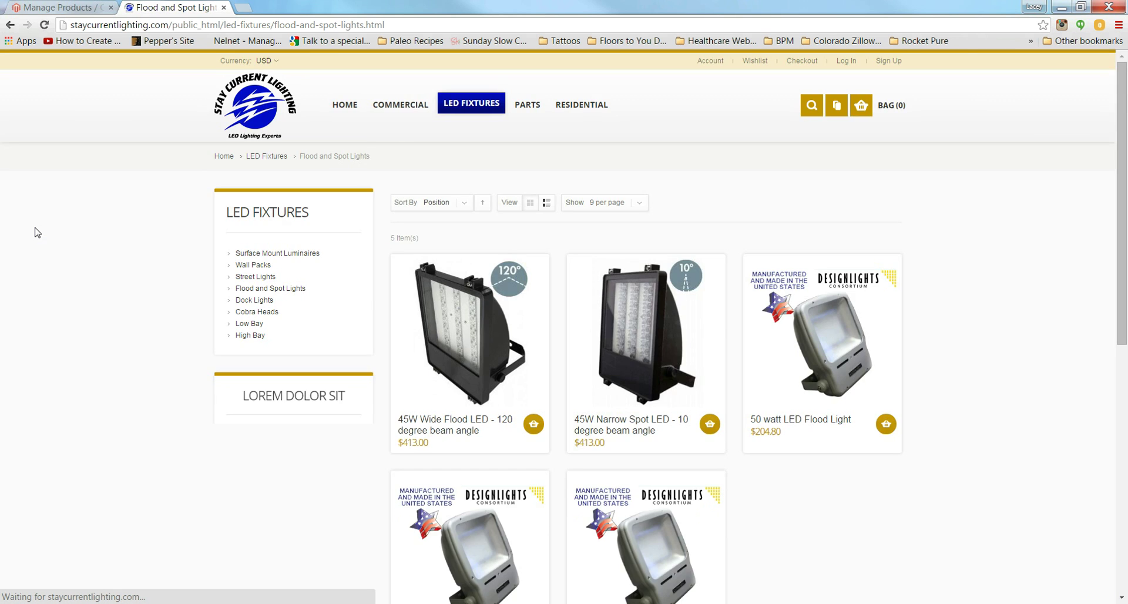
Step: Review the five listed items, including the 120 watt LED Flood Light at $492.80, against the spreadsheet
scroll(725, 209, "down", 2)
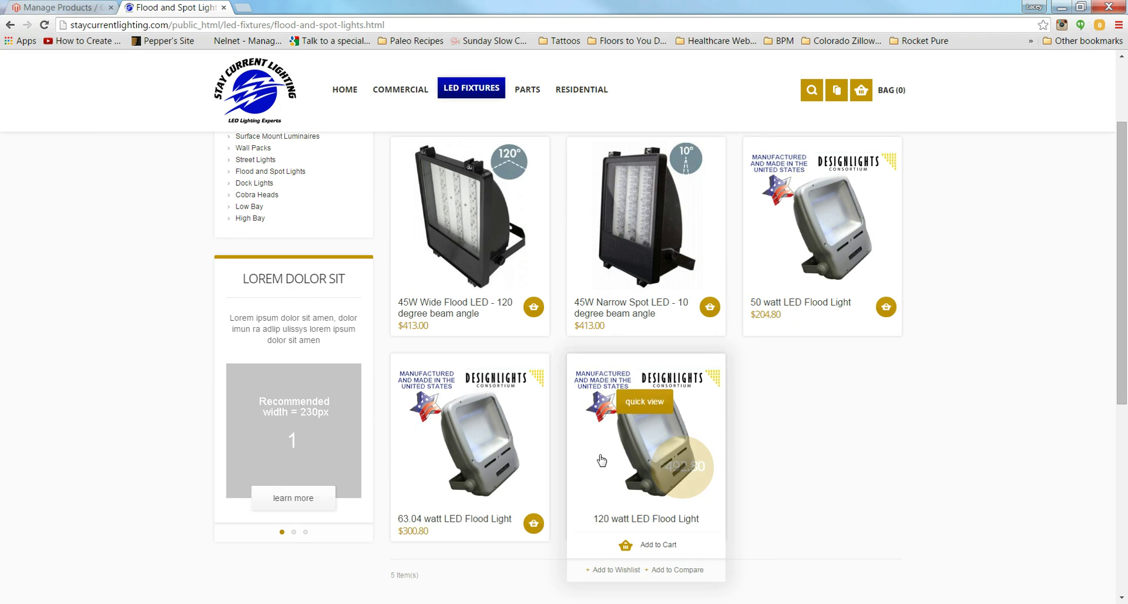
mouse_move(600, 460)
mouse_move(431, 462)
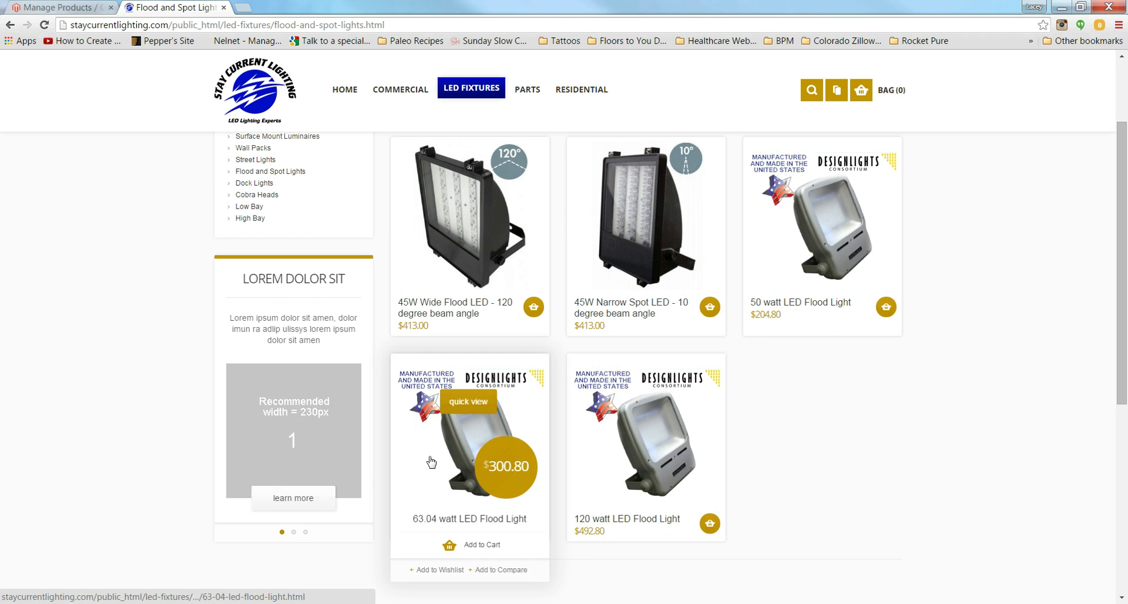
mouse_move(667, 474)
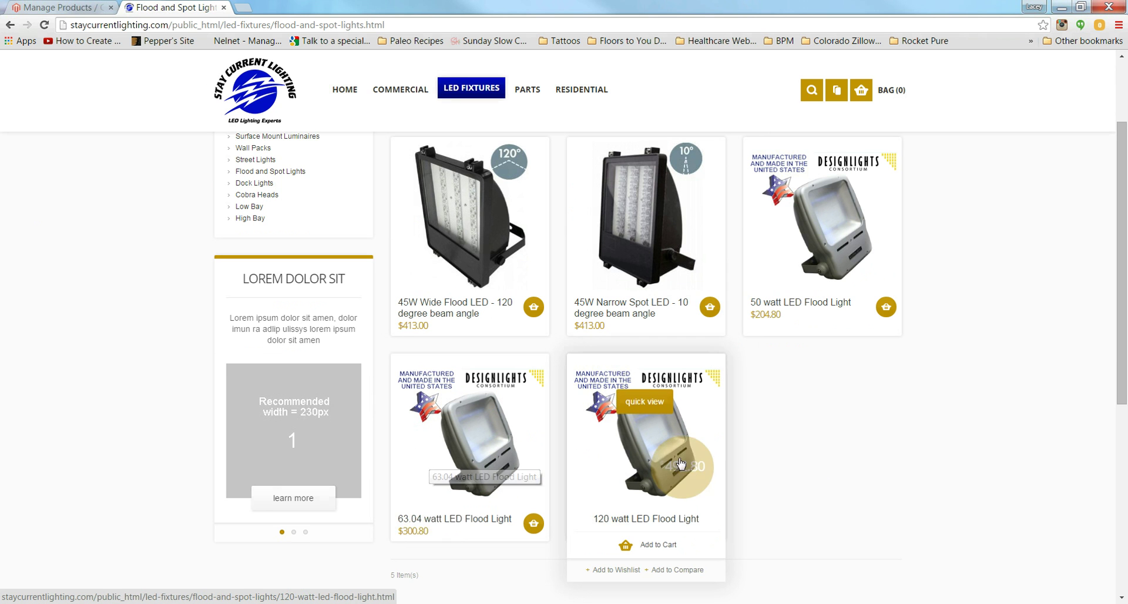
key("alt+Tab")
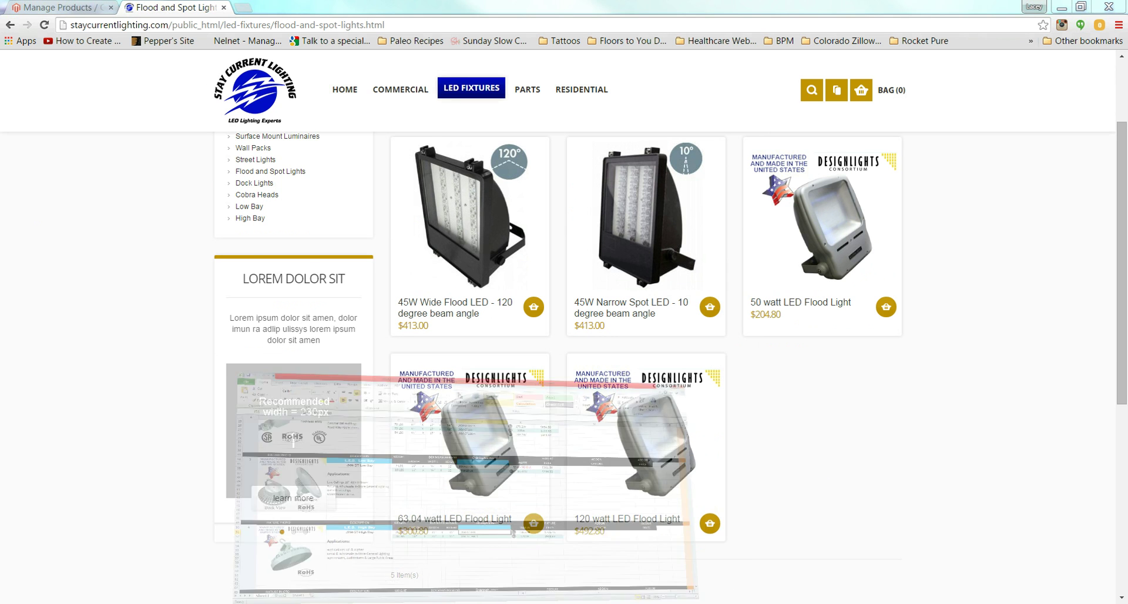
scroll(622, 273, "up", 7)
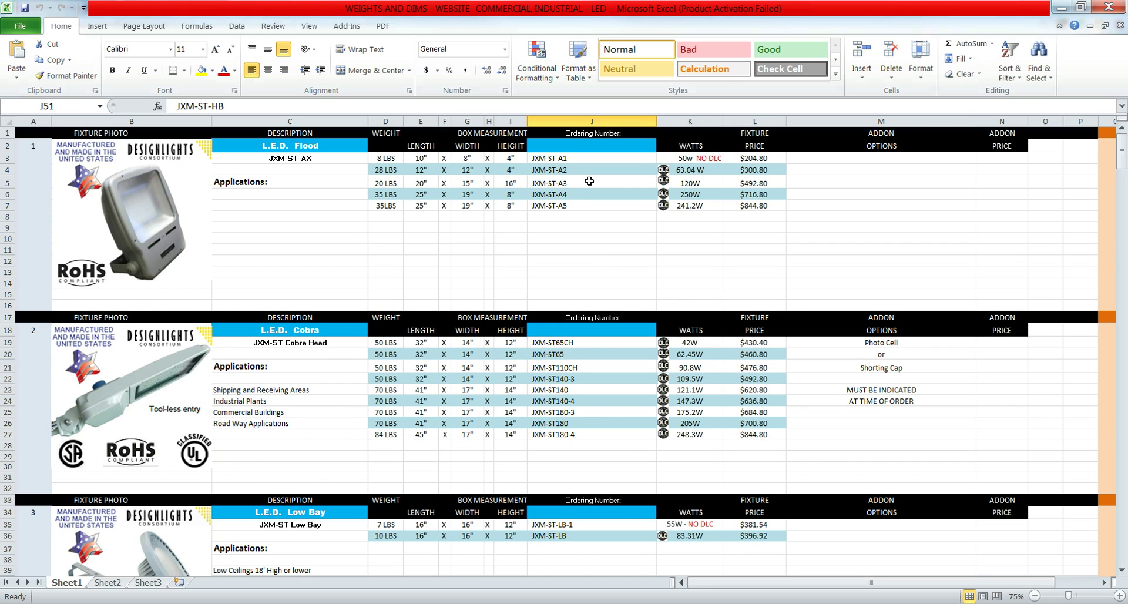
key("alt+Tab")
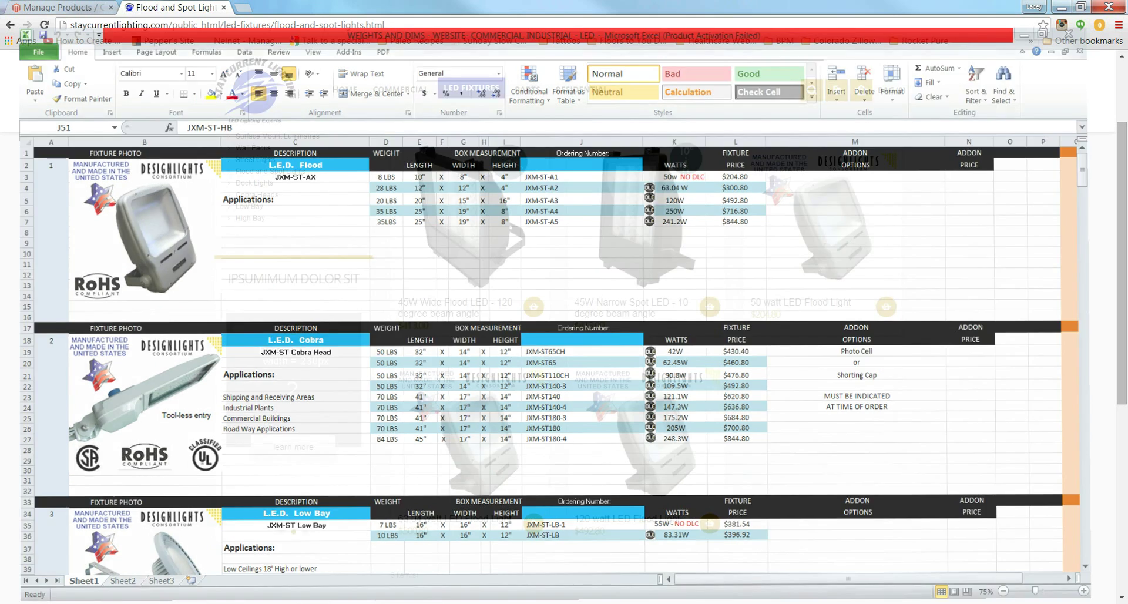
Step: View the 120 watt Flood Light, then open the 158.6 watt LED High Bay via LED Fixtures > High Bay
left_click(626, 461)
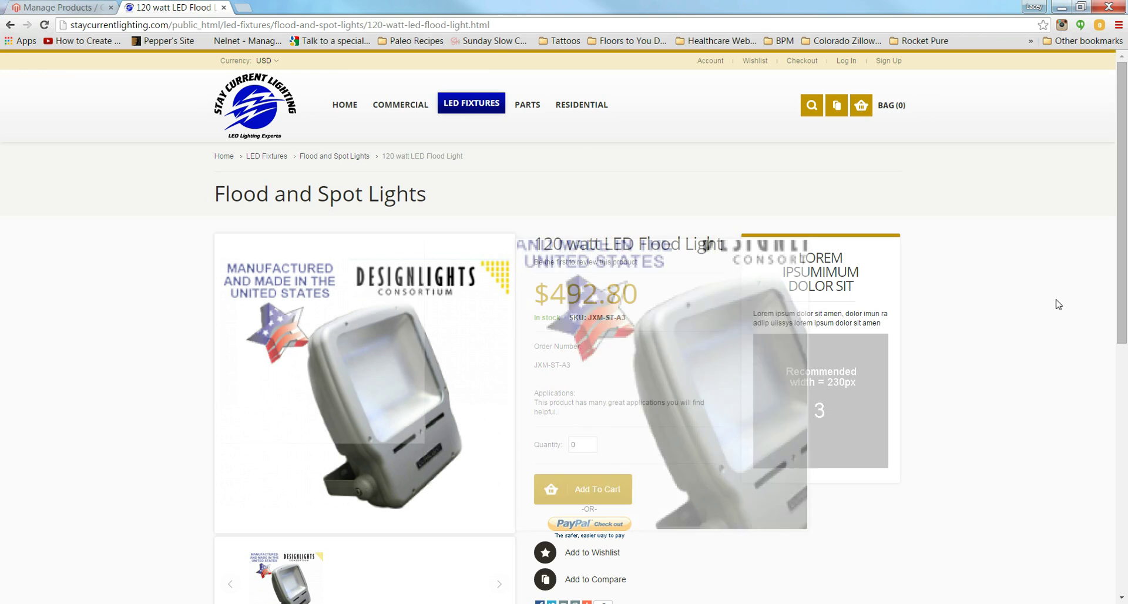
mouse_move(463, 103)
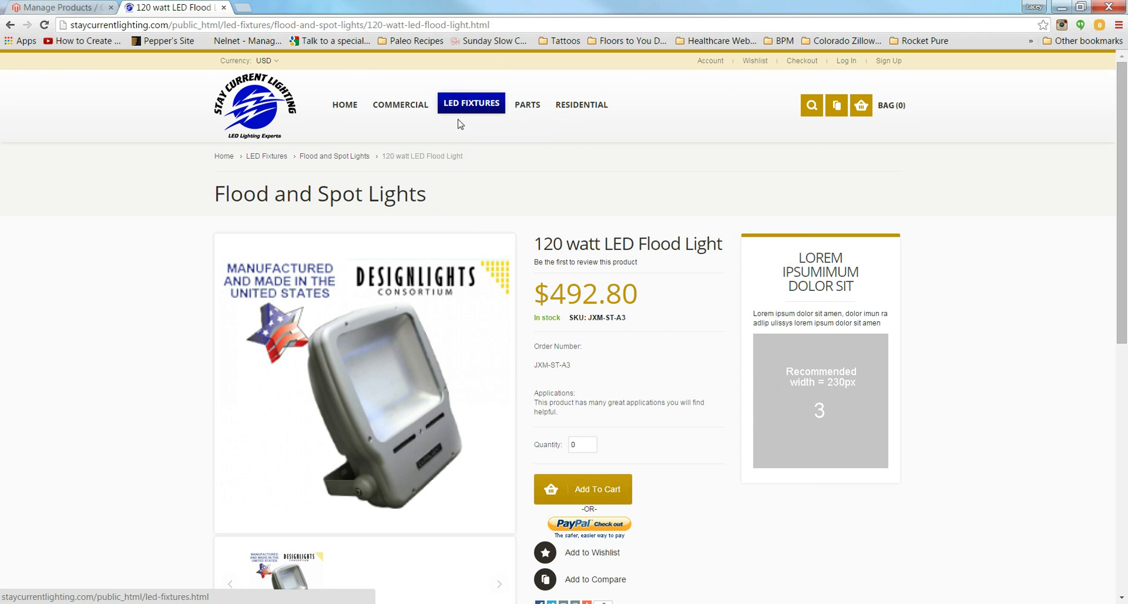
left_click(356, 108)
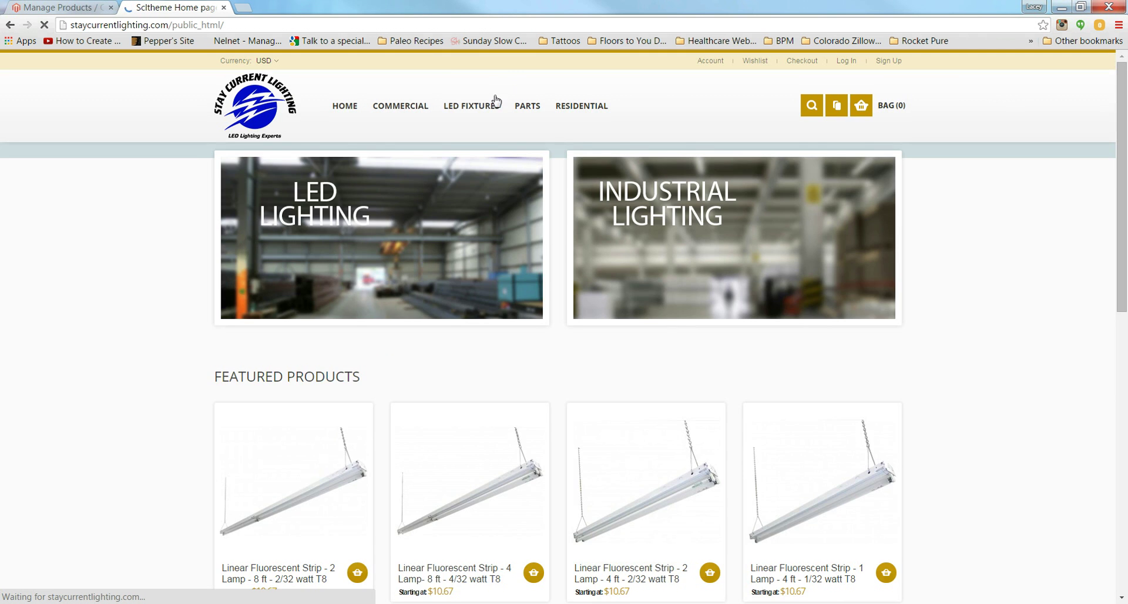
mouse_move(496, 101)
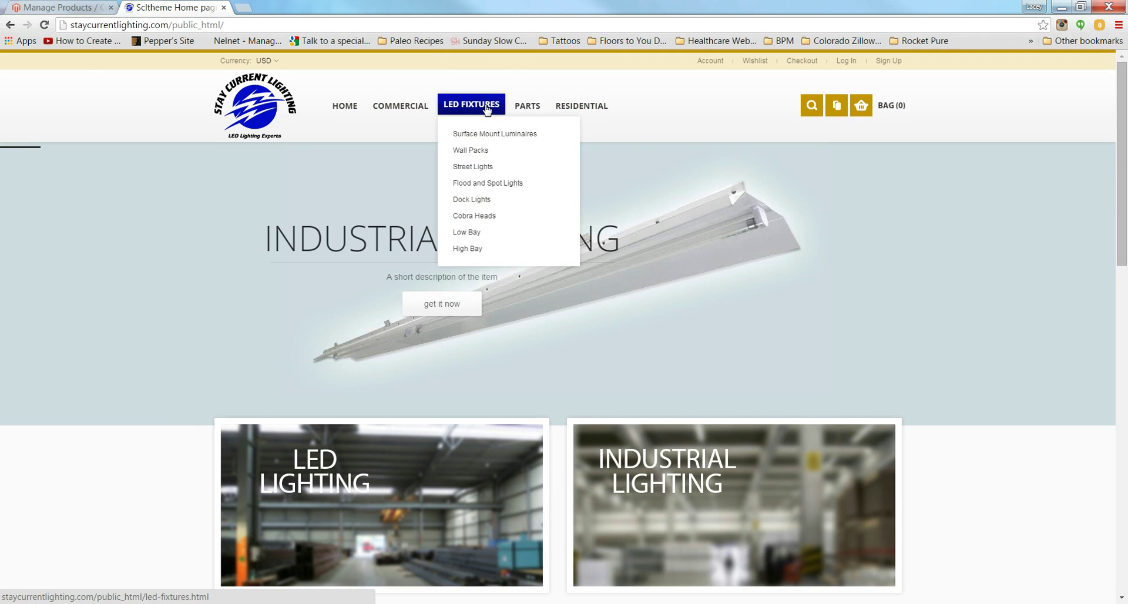
left_click(492, 101)
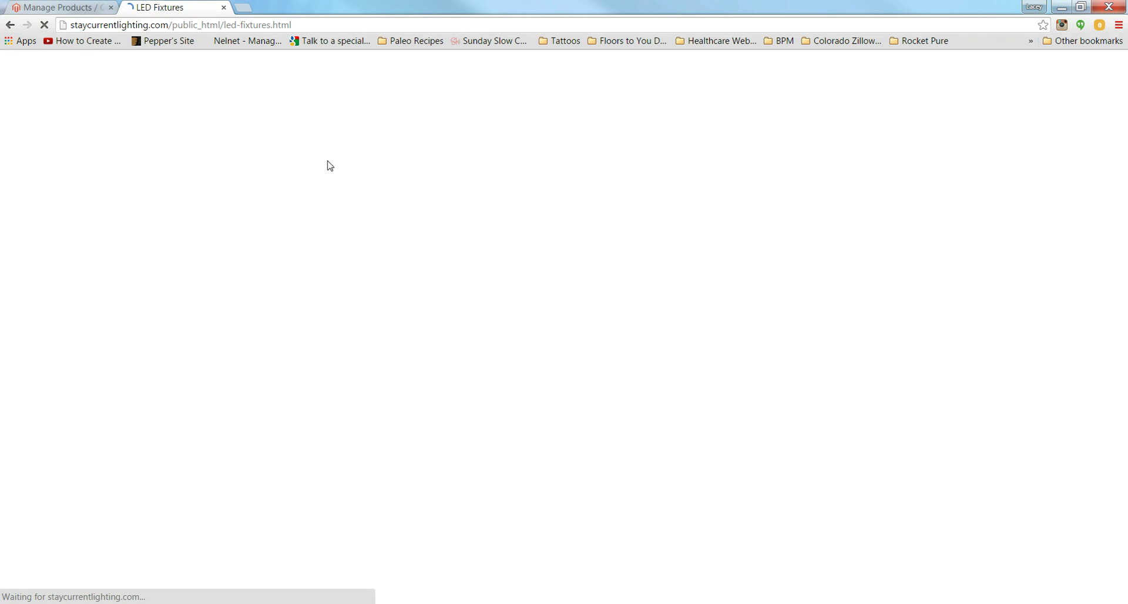
left_click(247, 340)
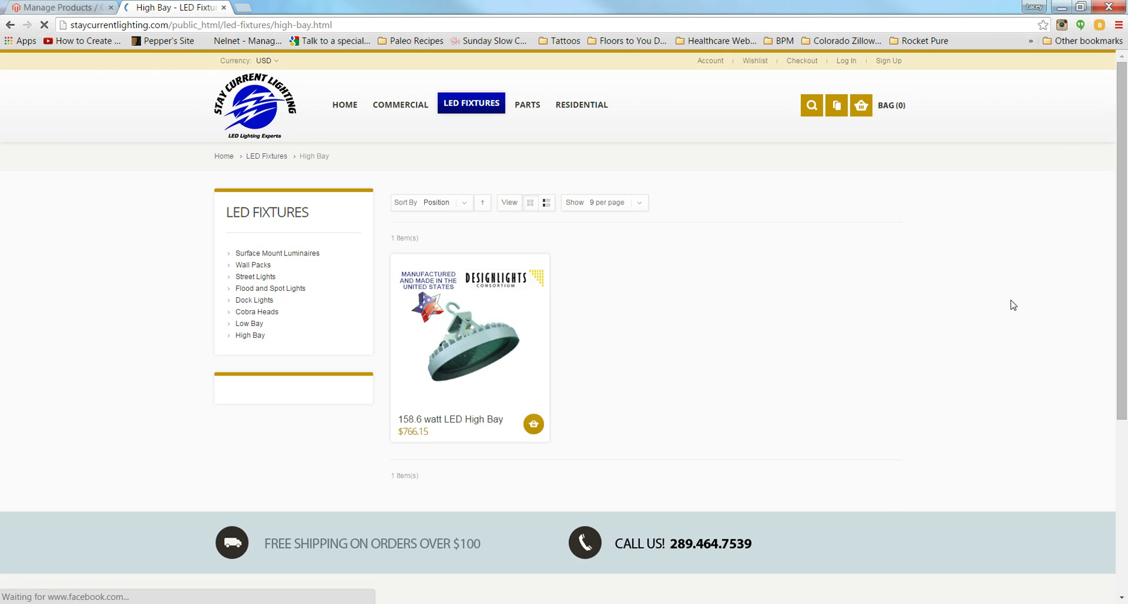
left_click(453, 369)
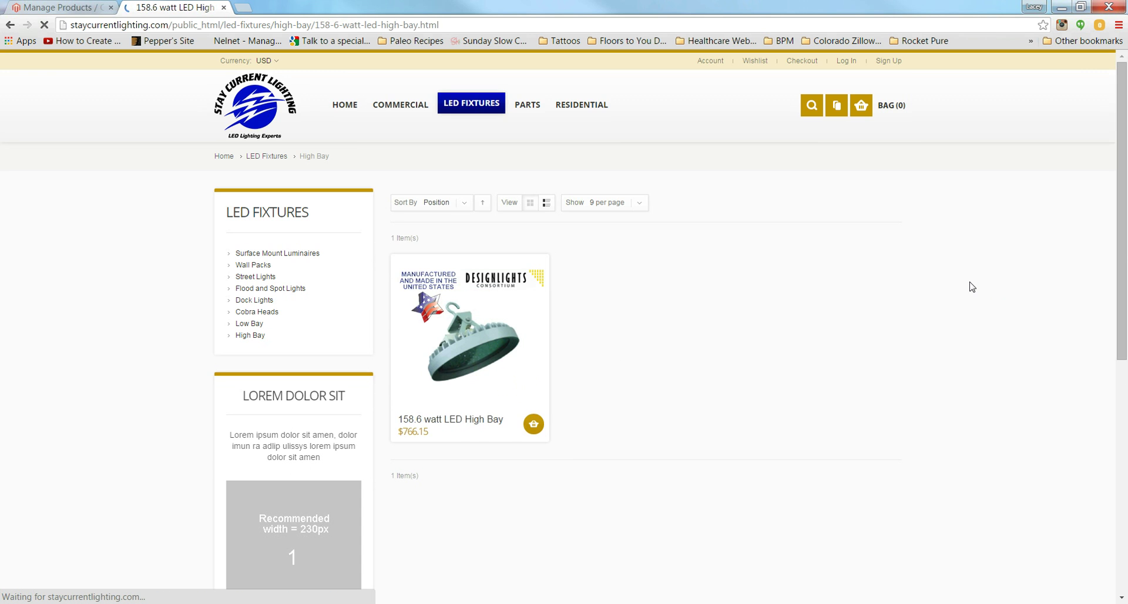